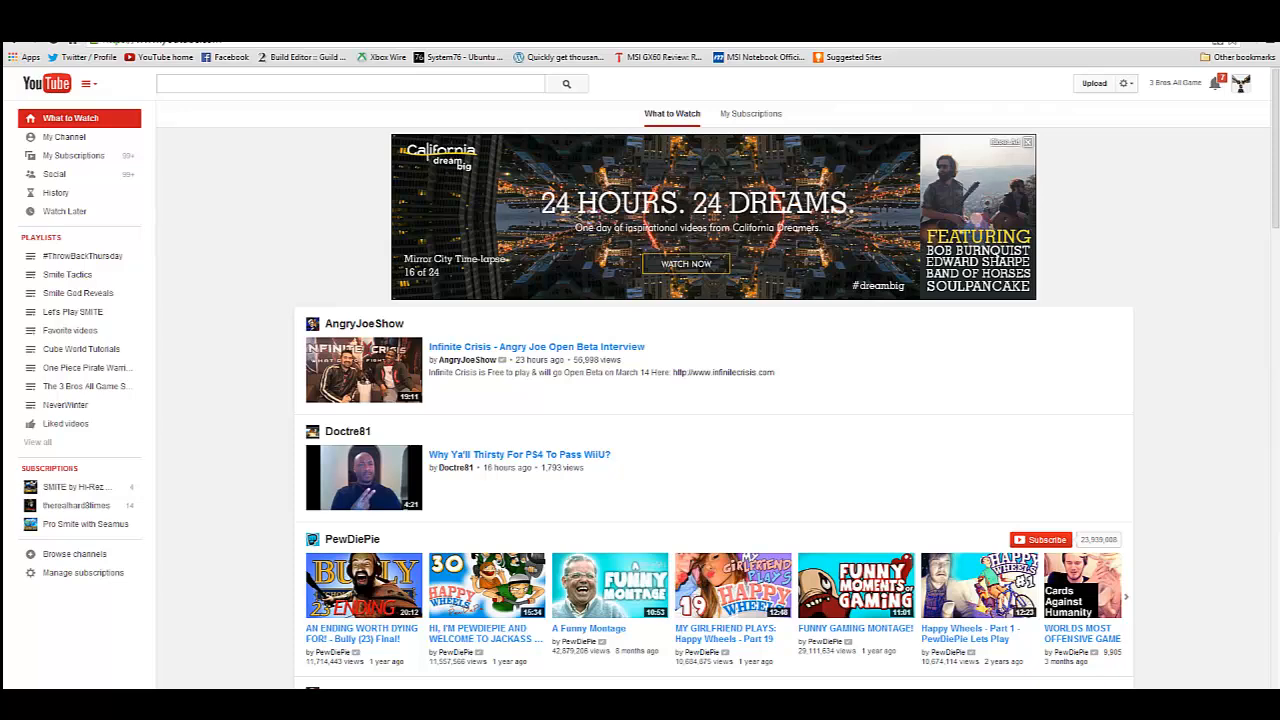
Open the channel's Video Manager.
left_click_drag(1279, 163, 893, 163)
left_click(1240, 86)
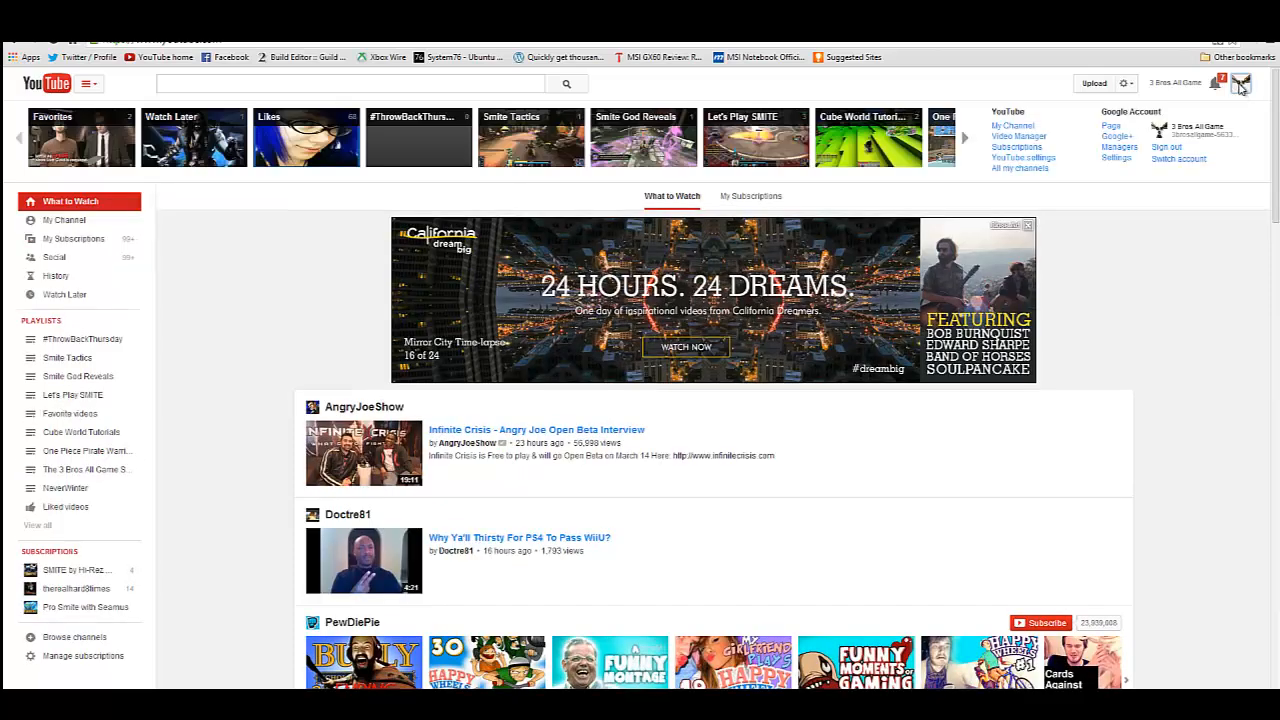
left_click(1240, 86)
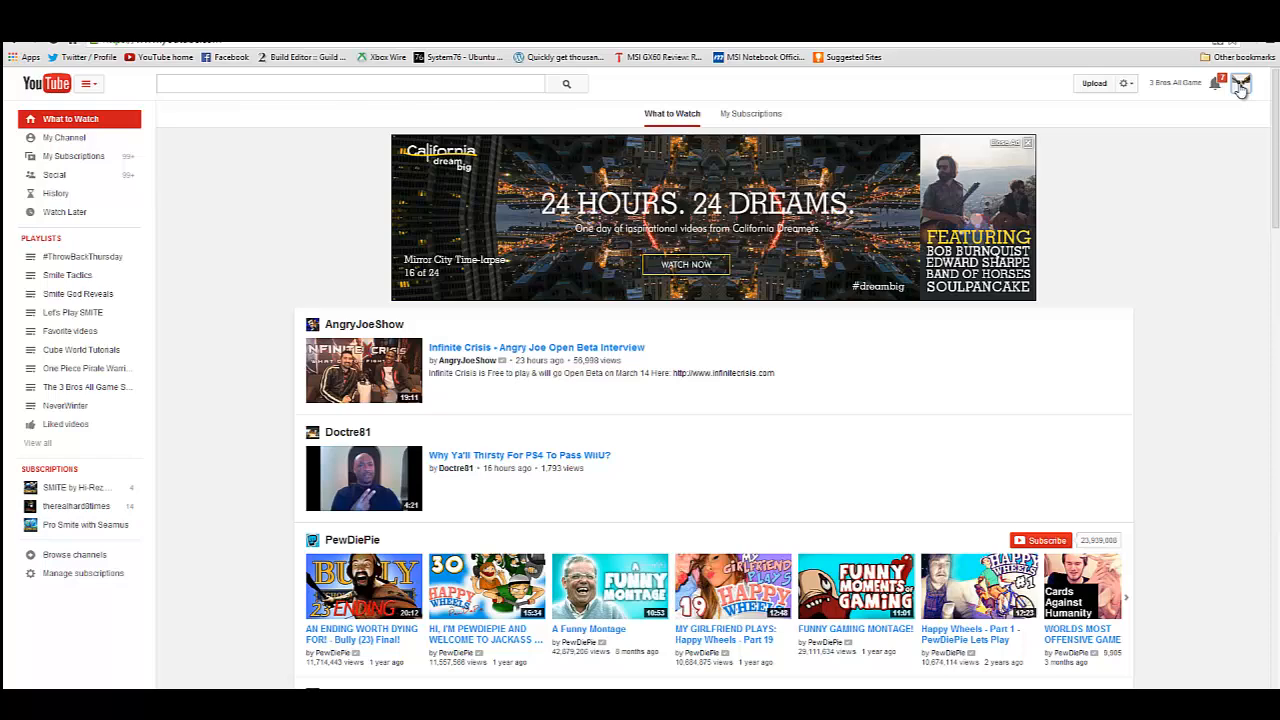
left_click(1240, 88)
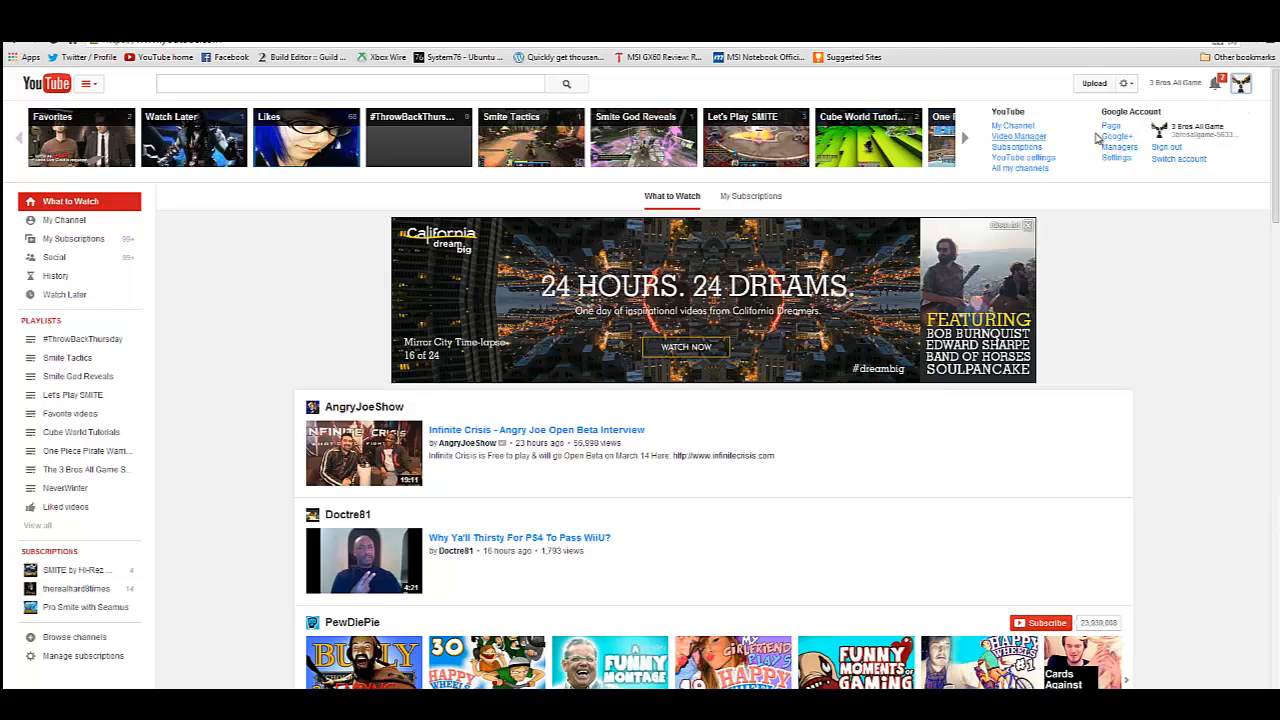
left_click(1240, 88)
left_click(1240, 88)
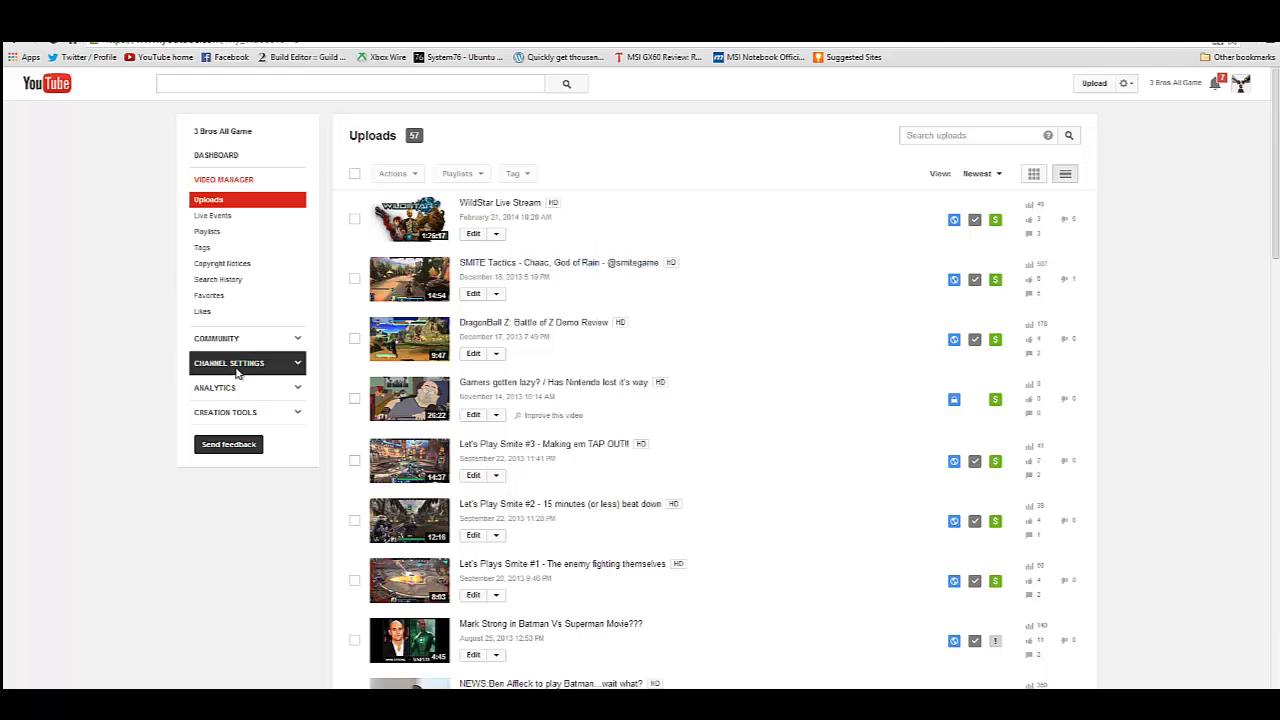
Check the account status and the list of enabled features, including Live events, in the channel settings.
left_click(285, 370)
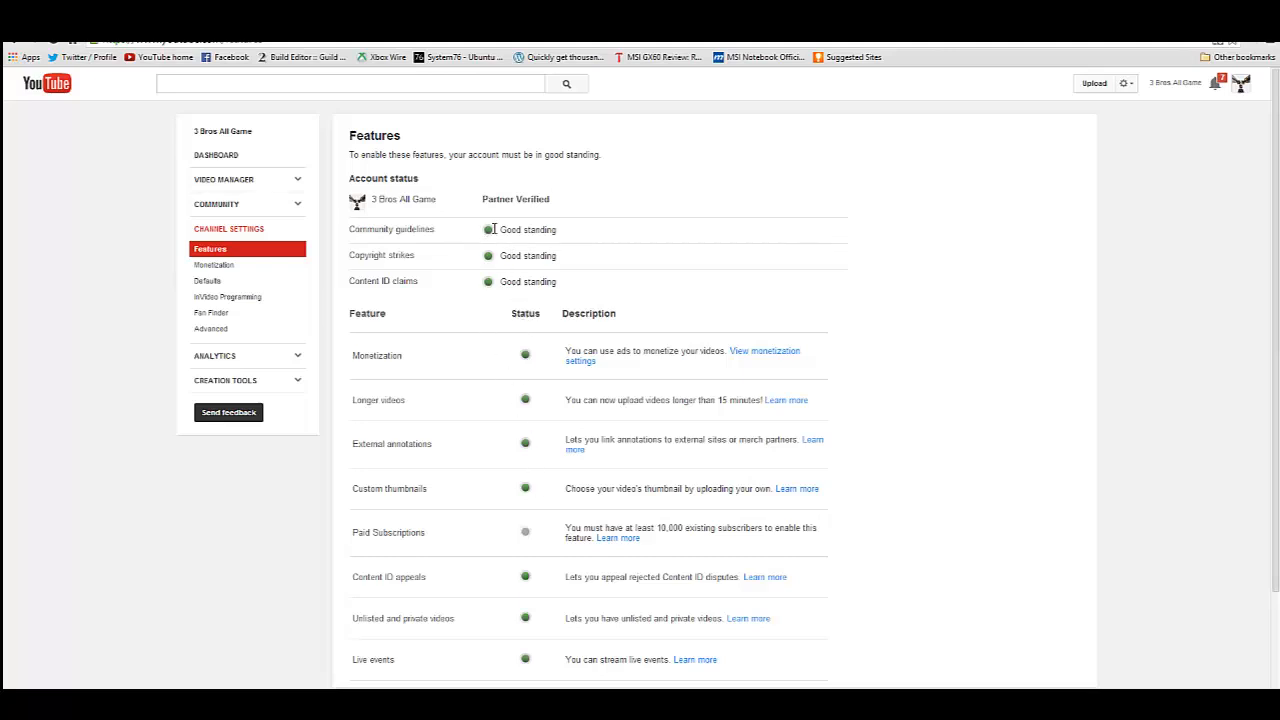
scroll(535, 294, "down", 3)
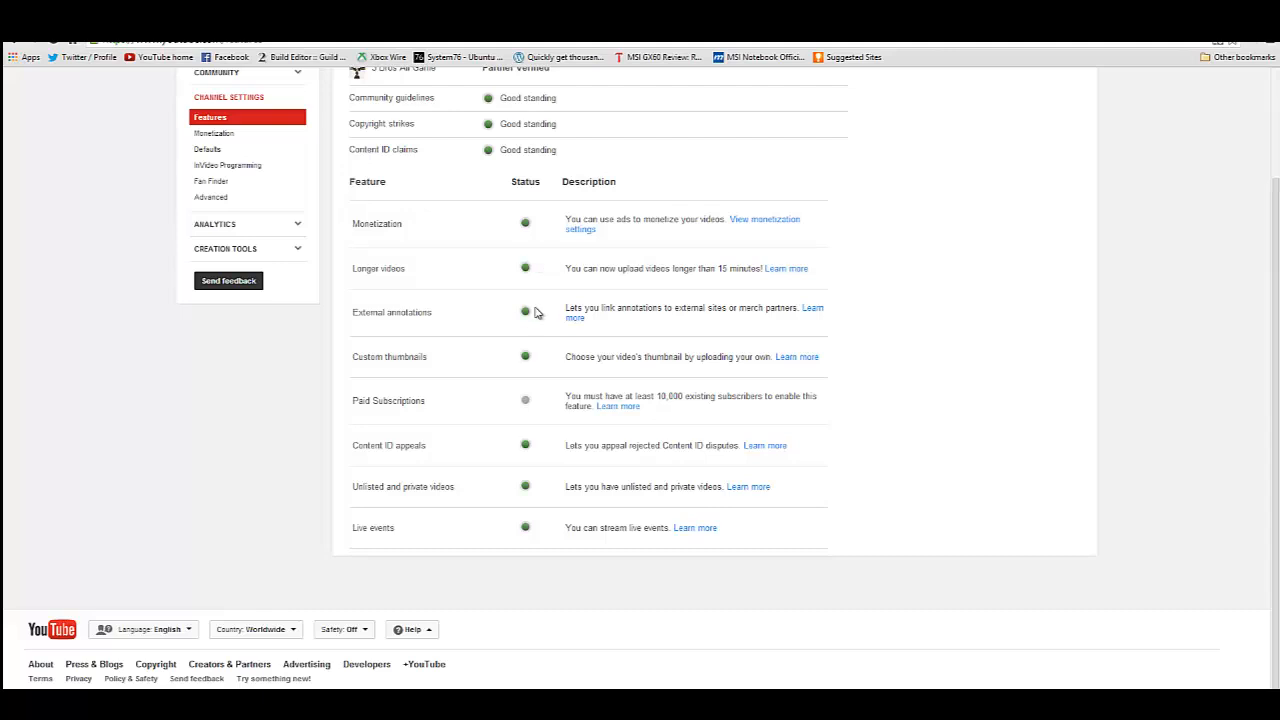
scroll(505, 196, "up", 1)
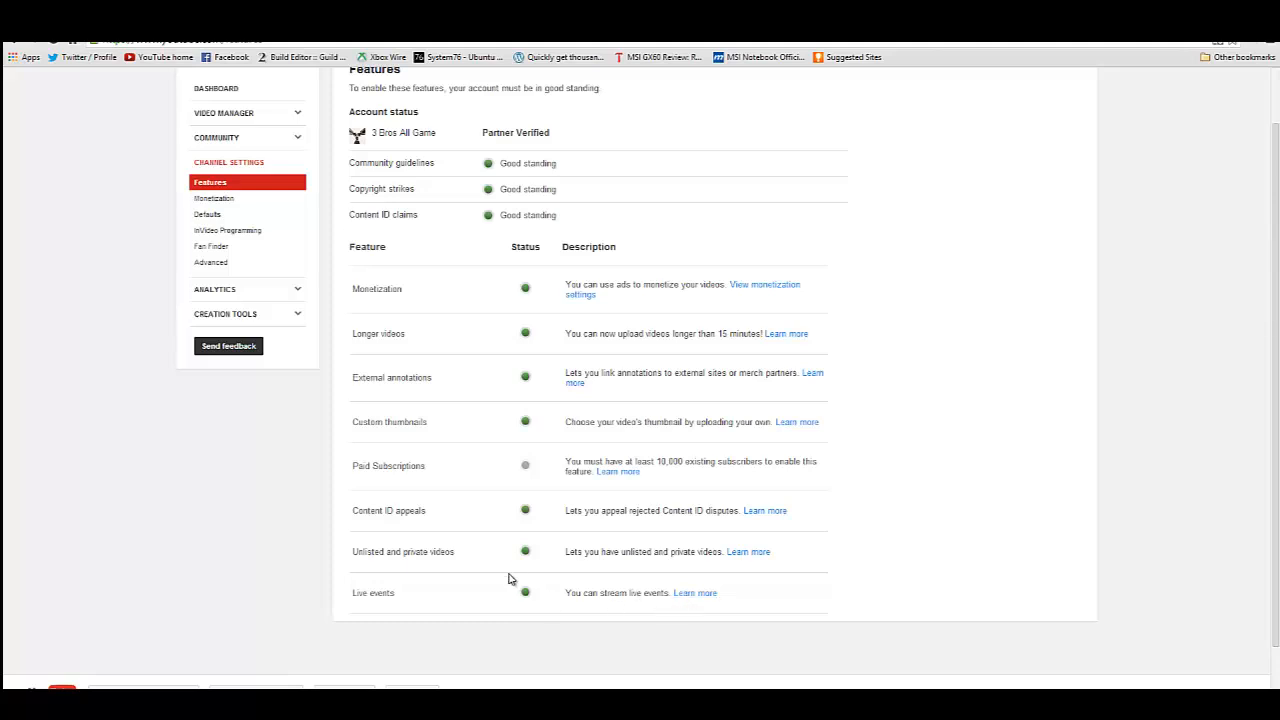
scroll(466, 538, "up", 1)
Start a new live event in the Video Manager's Live Events section.
left_click(285, 181)
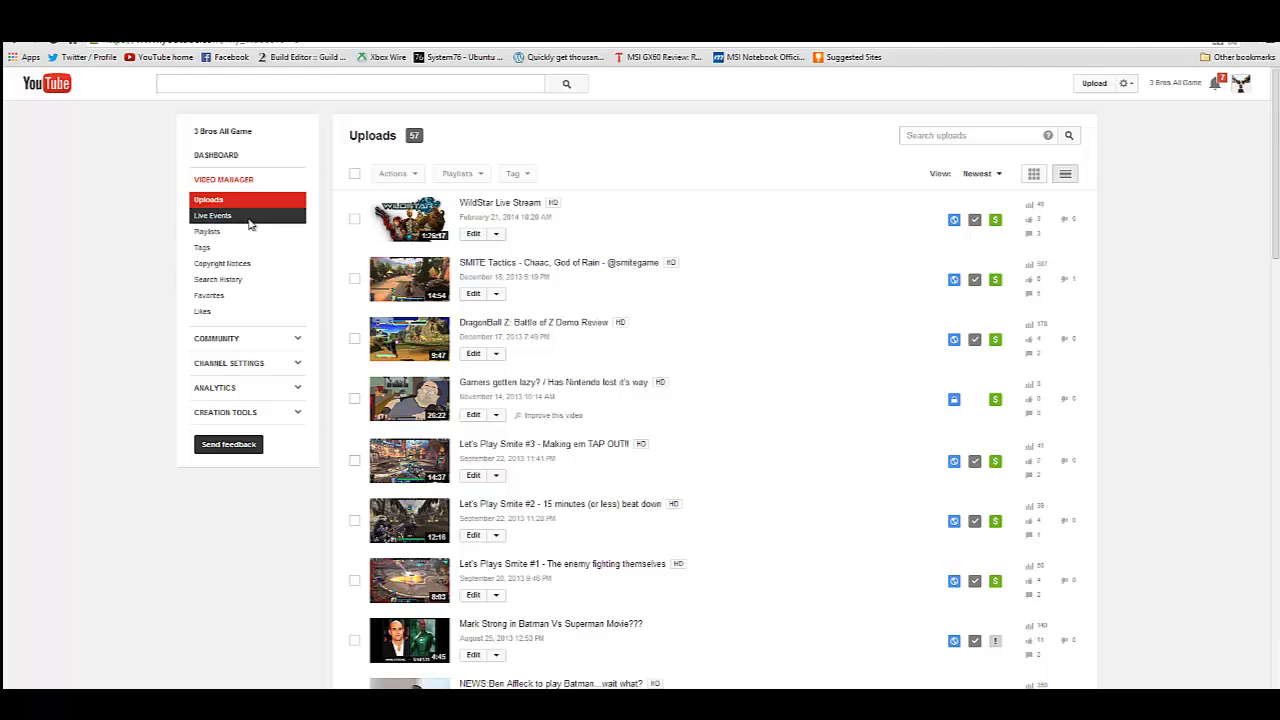
left_click(230, 215)
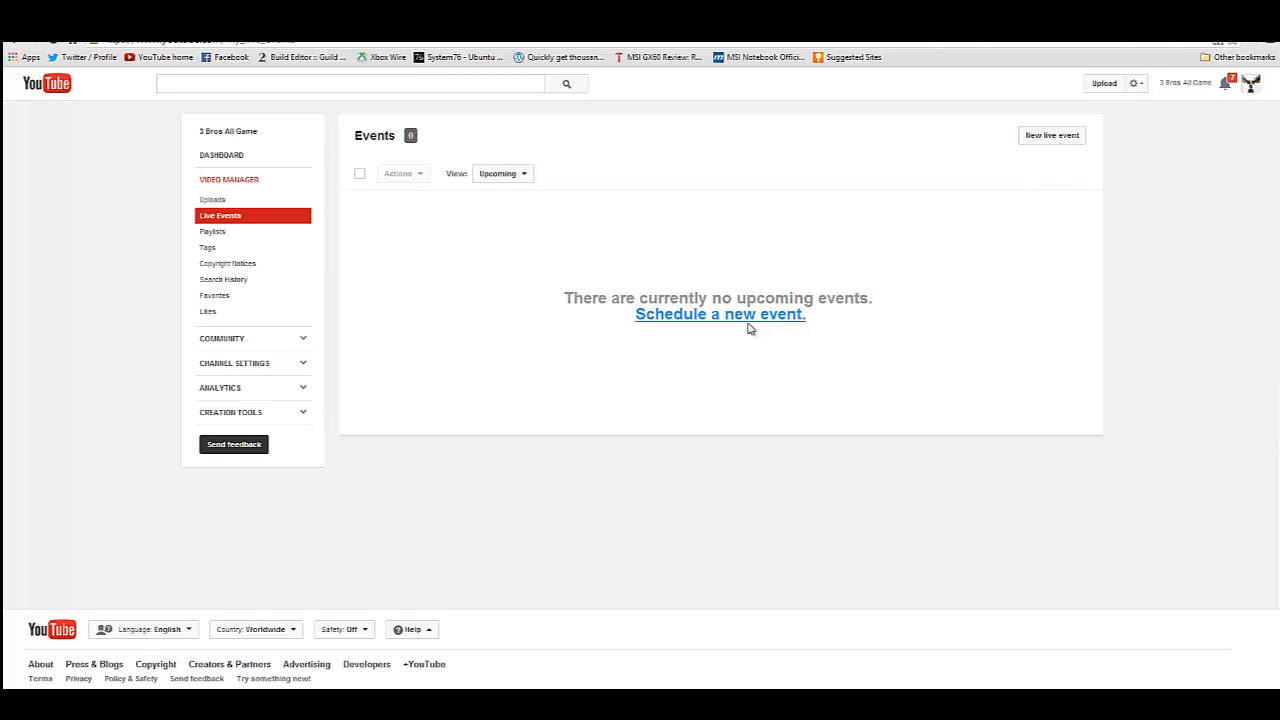
left_click(1044, 140)
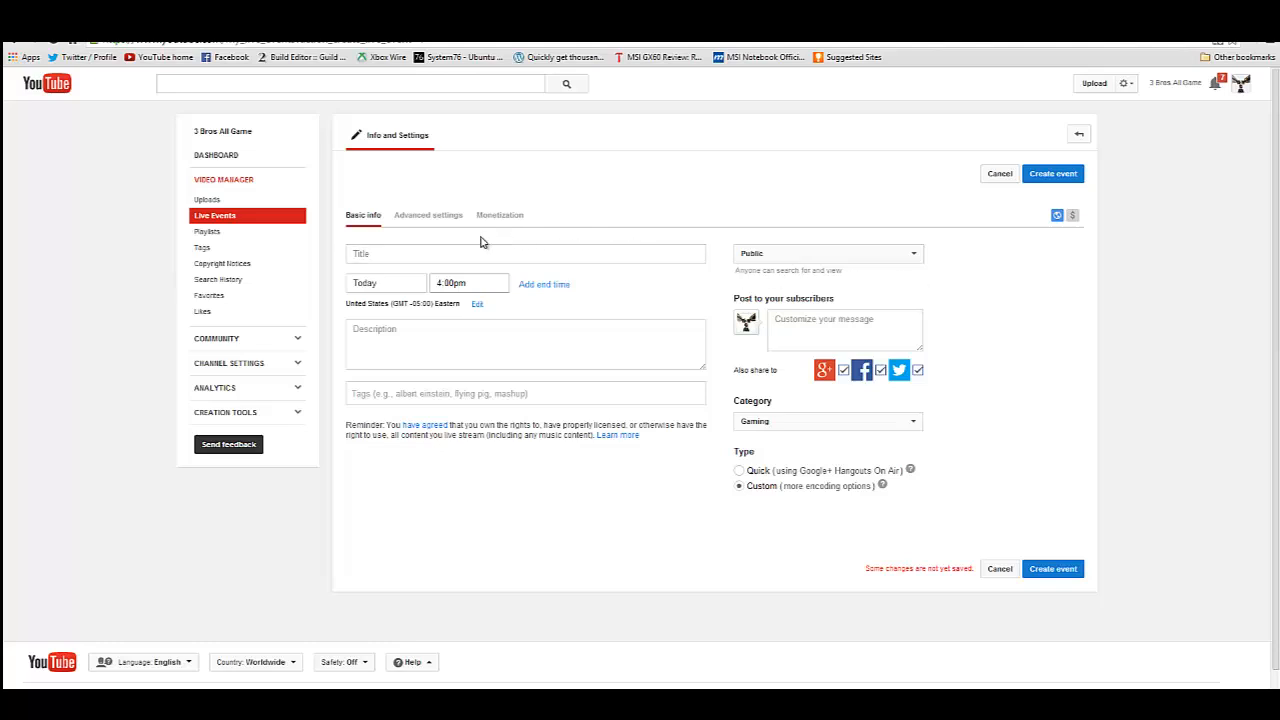
Title the live event "Test Live Service" and set its start date to Today.
left_click(437, 248)
type("T")
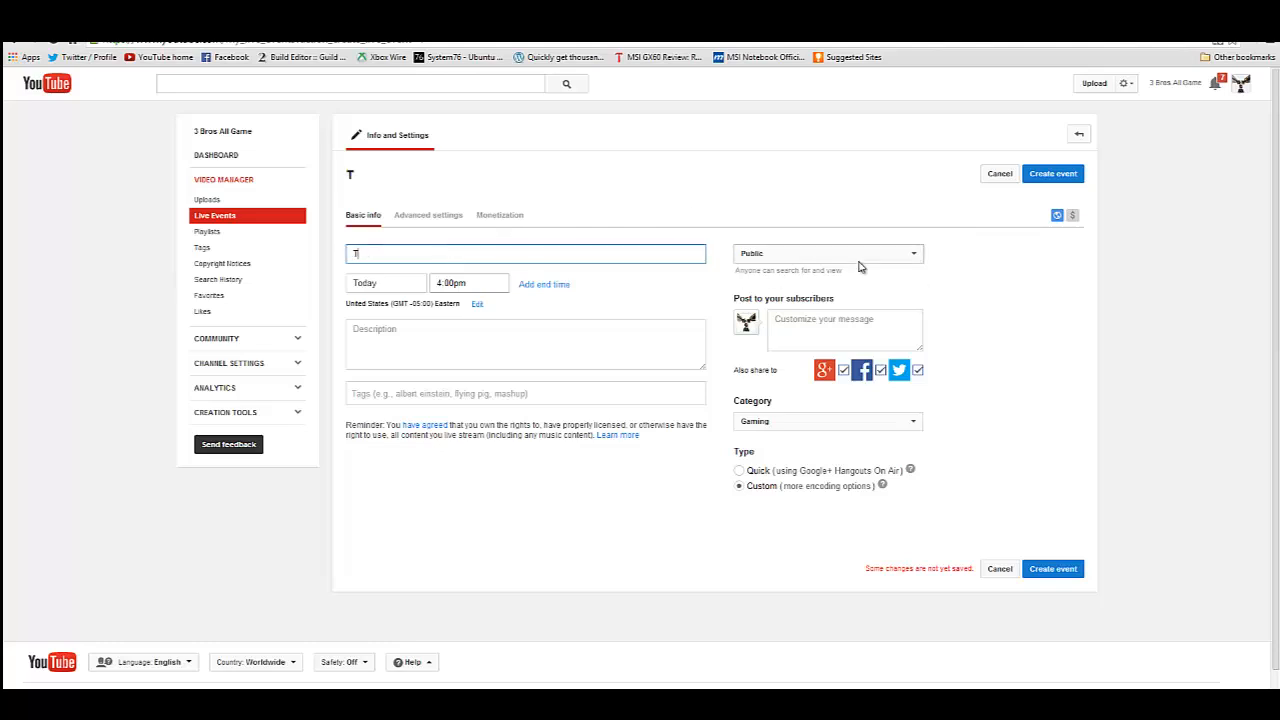
type("est Live Service")
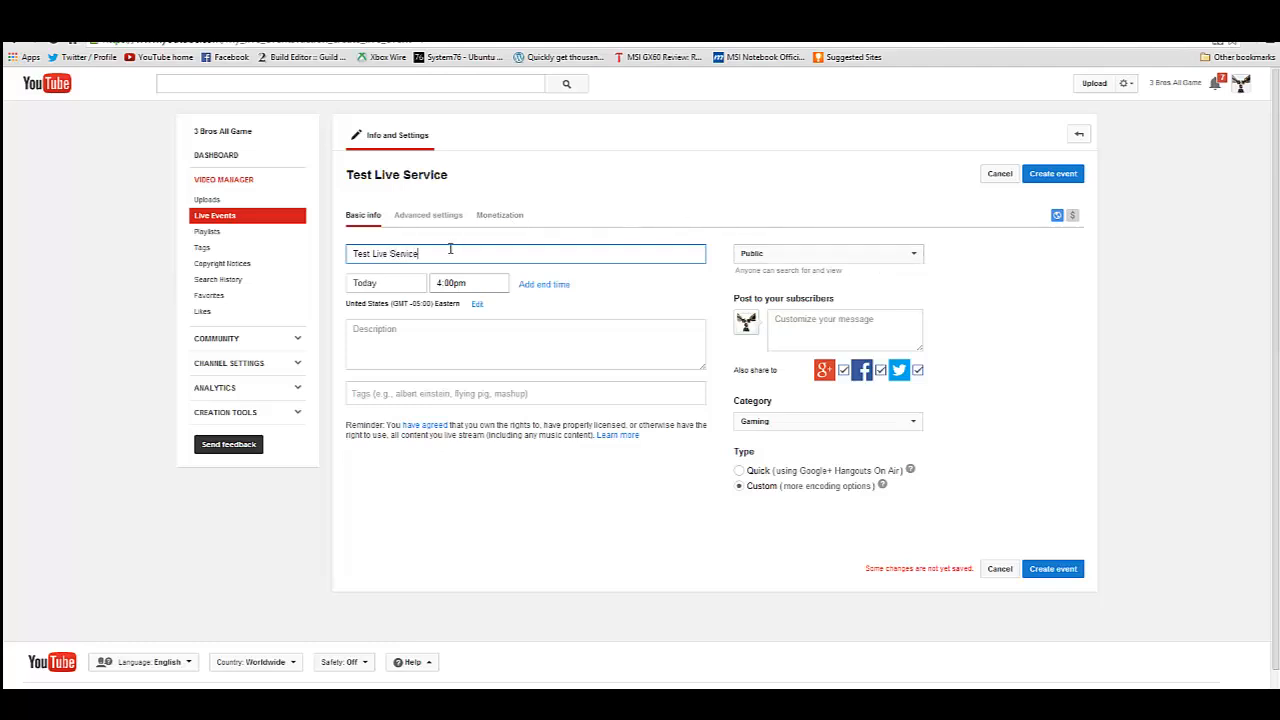
left_click(405, 287)
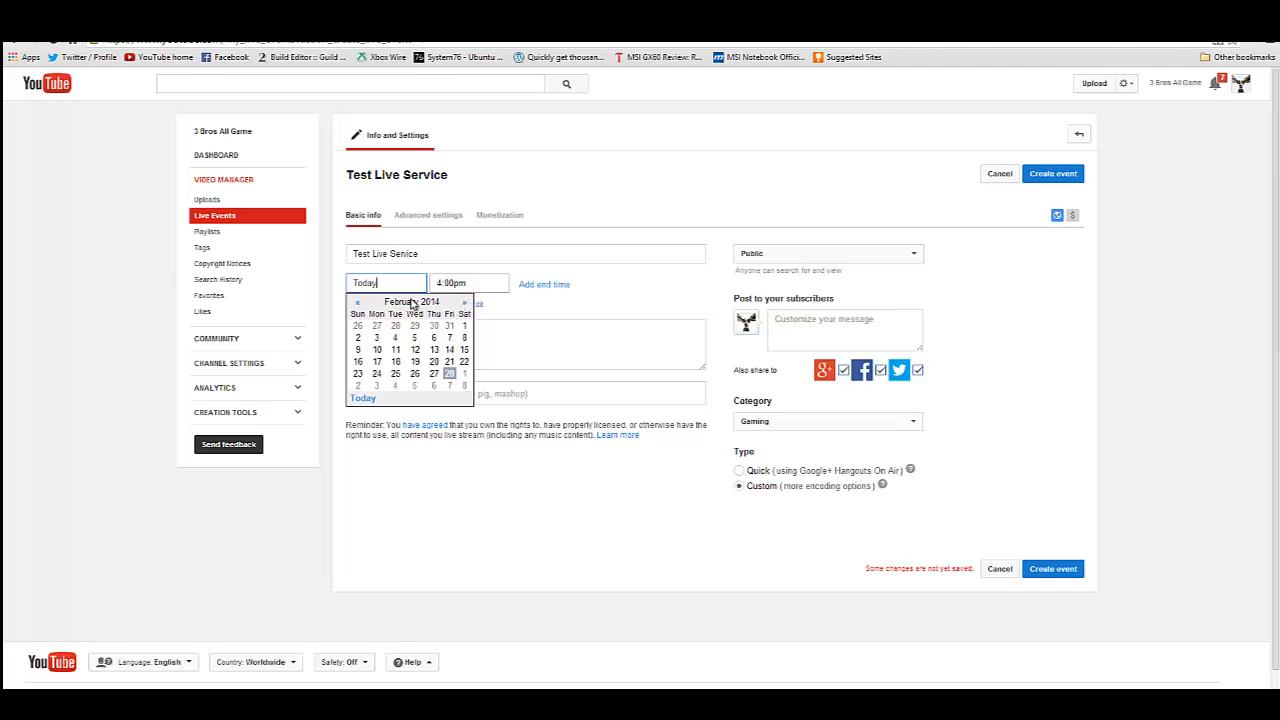
left_click(364, 399)
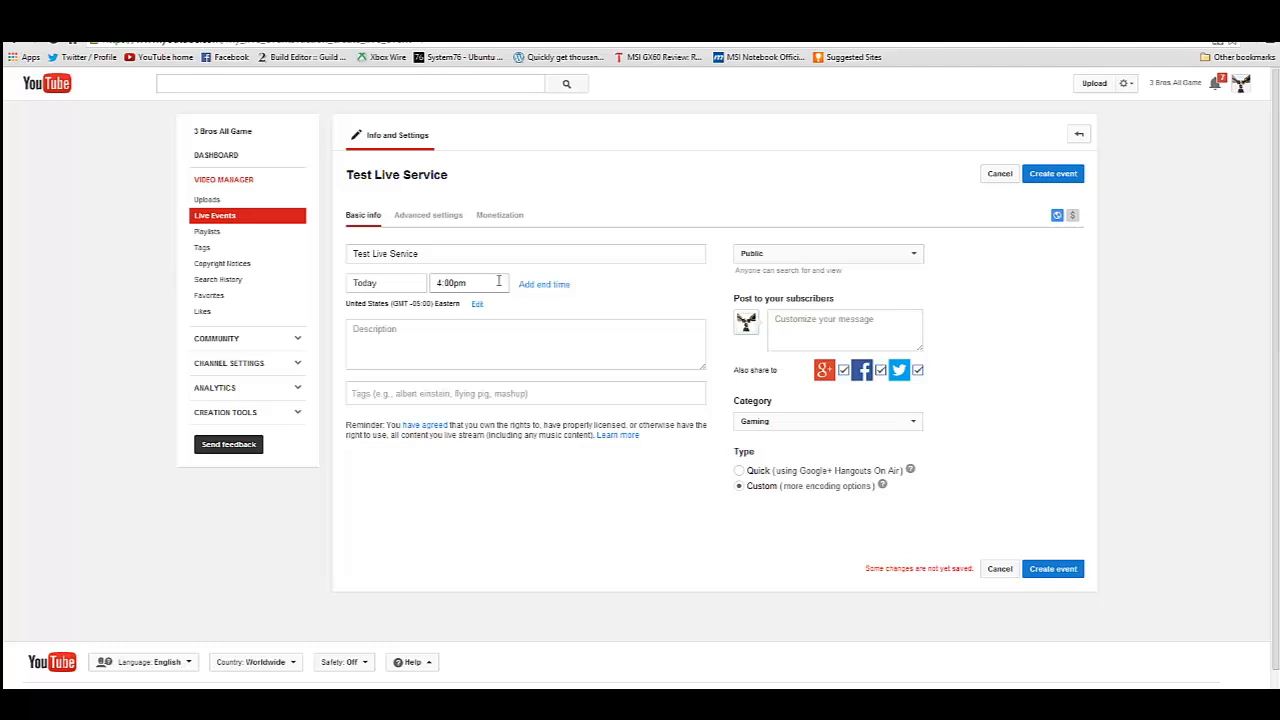
left_click(499, 281)
left_click(674, 196)
Enter "Descirption" as the event's description and add the tags "Tags" and "tags".
left_click(463, 324)
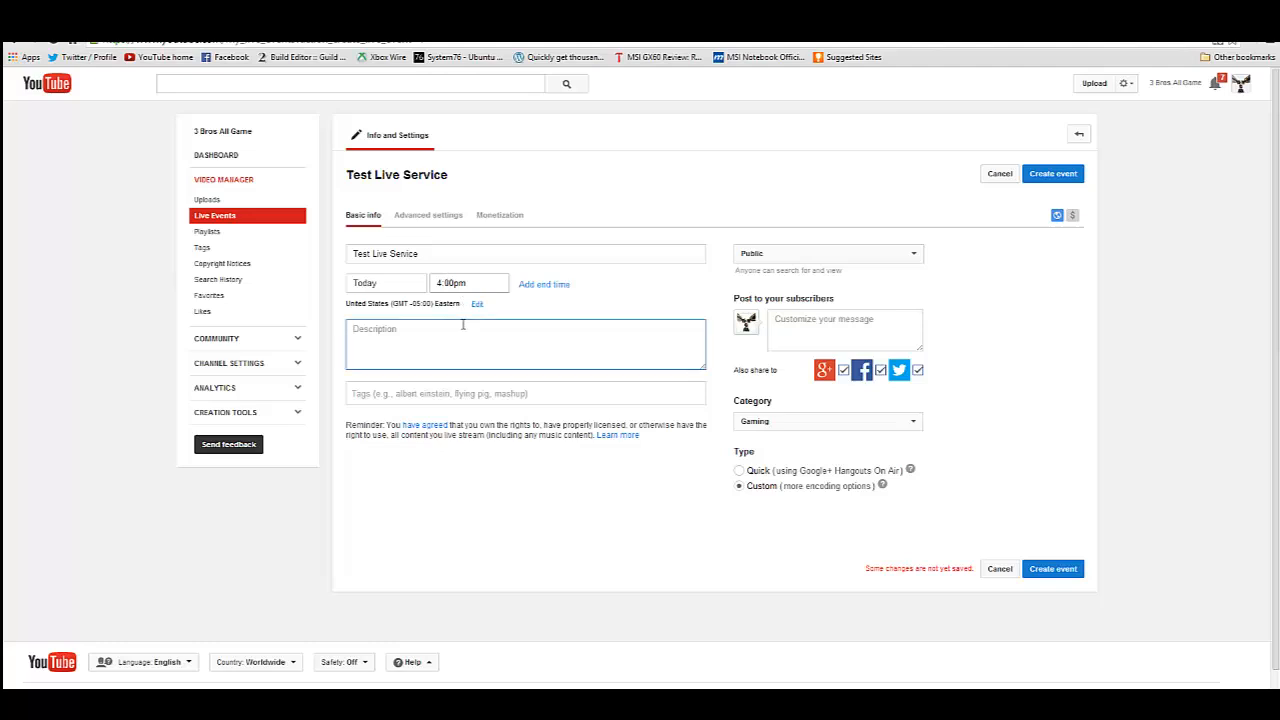
type("Description")
left_click(546, 391)
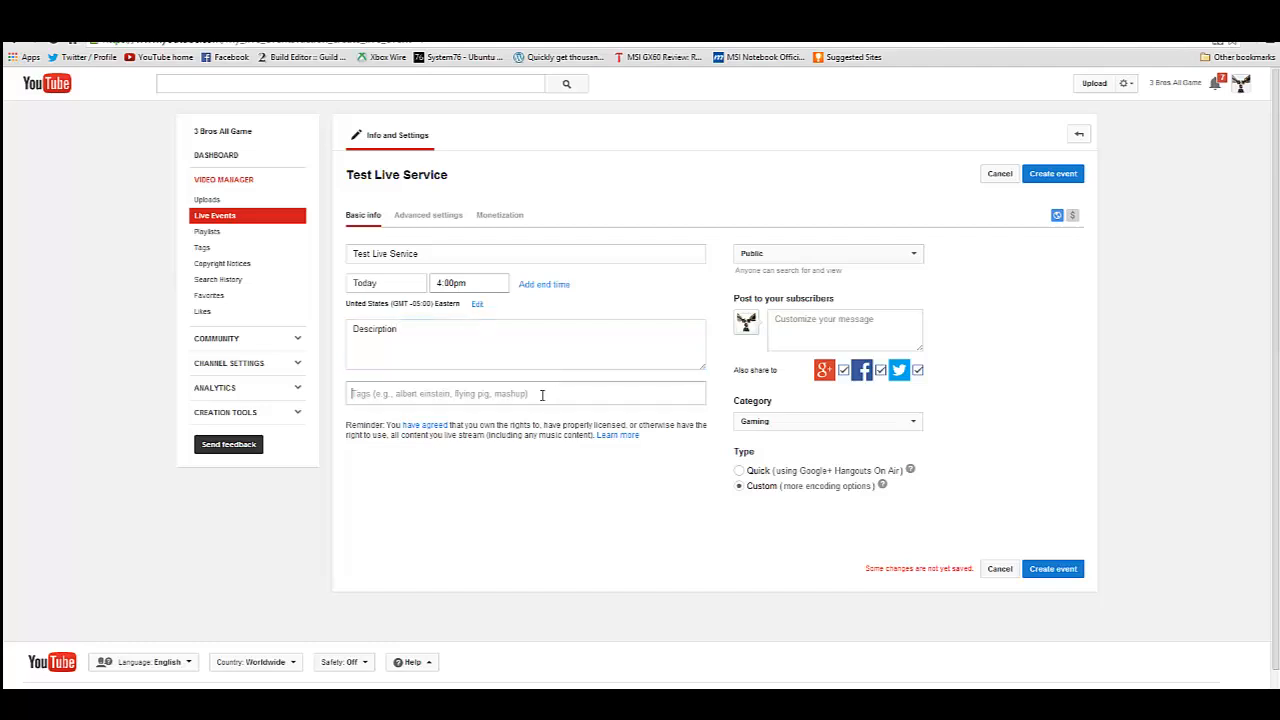
type("Tags")
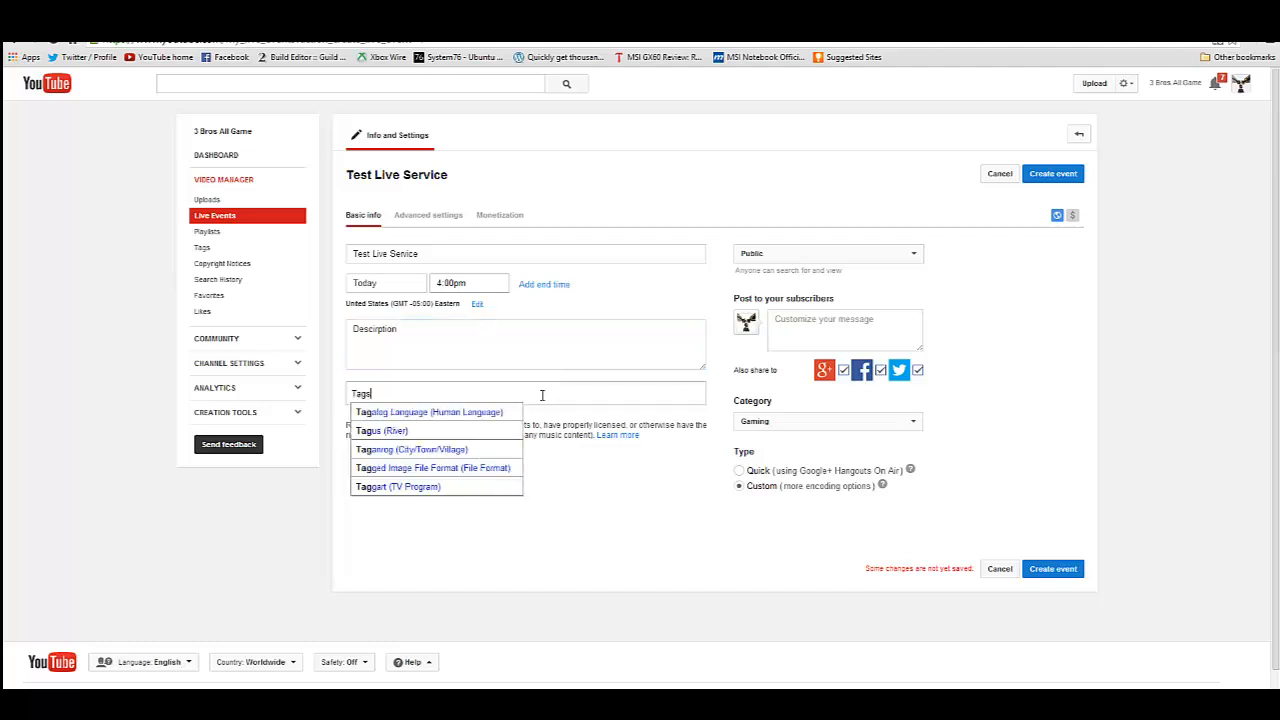
type(",tags,")
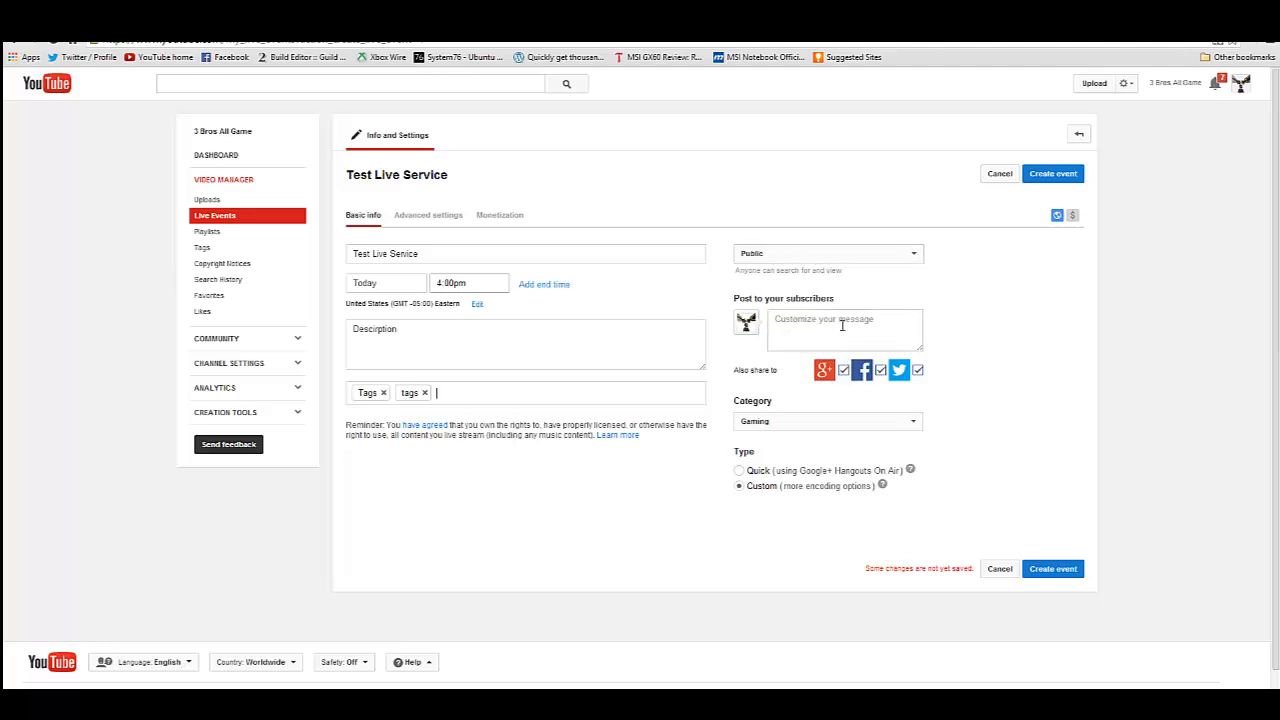
Compare the Quick and Custom event types, ending on Custom.
left_click(739, 470)
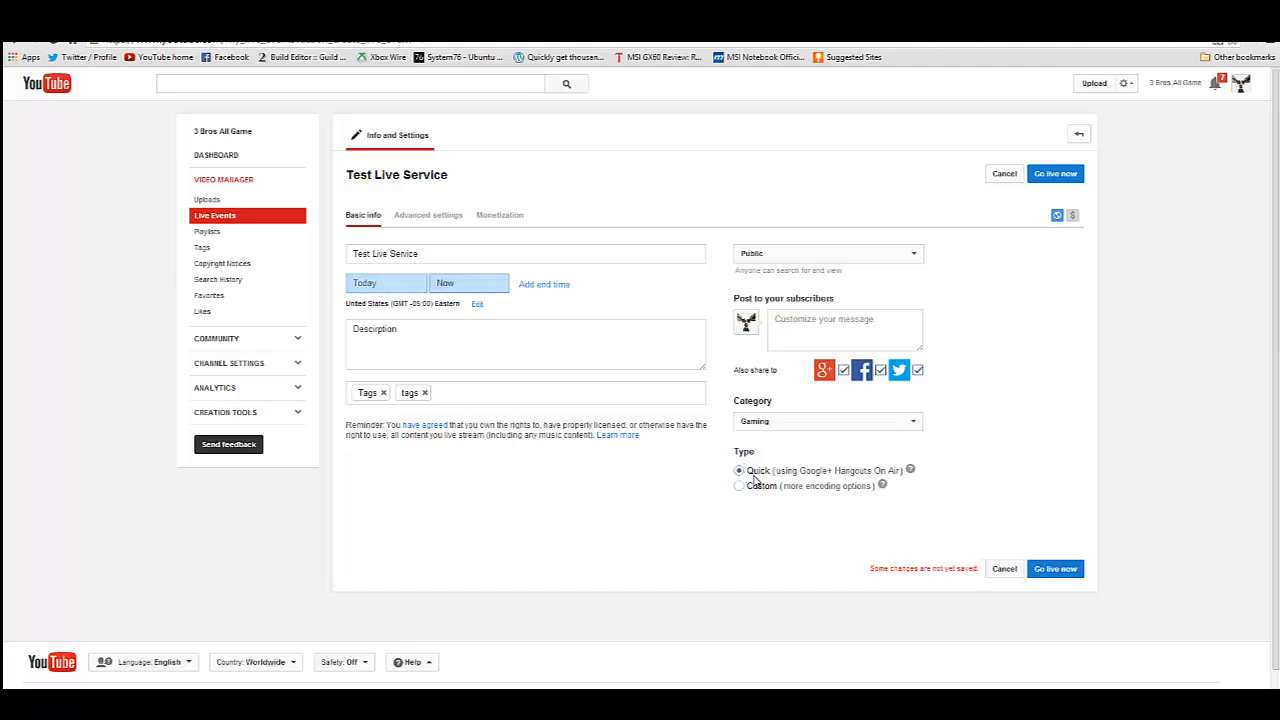
left_click(740, 486)
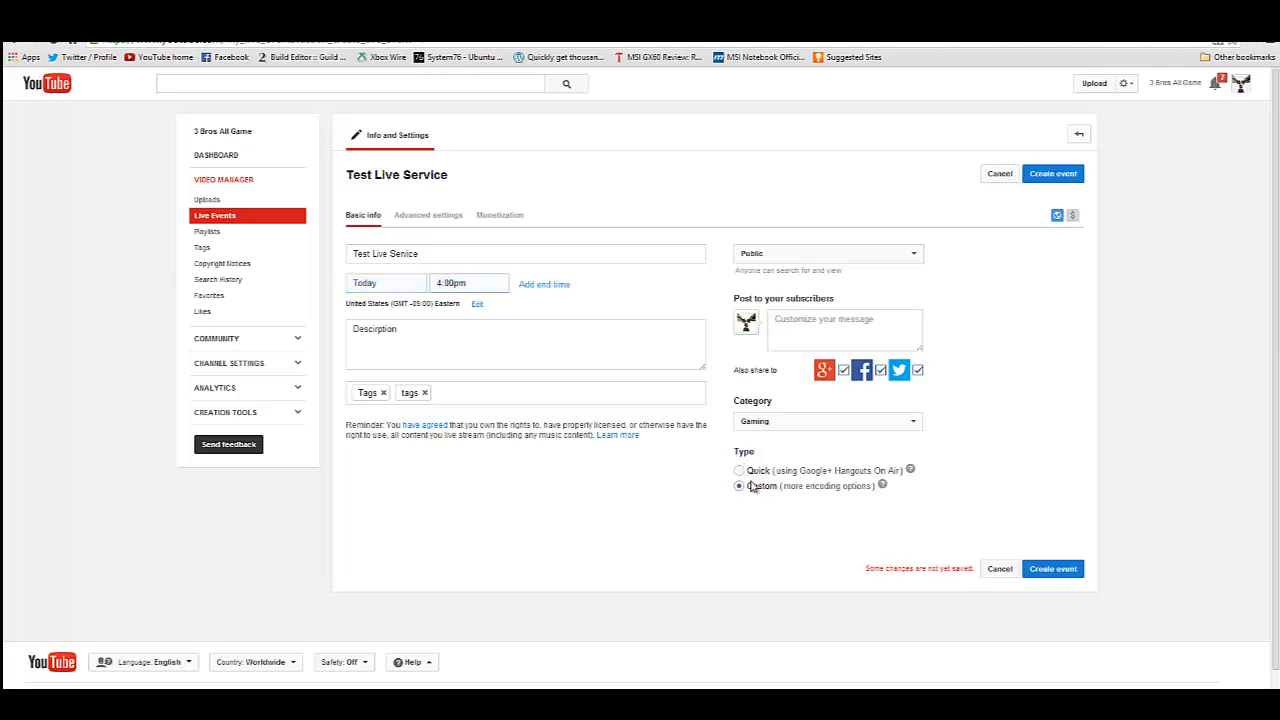
left_click(740, 472)
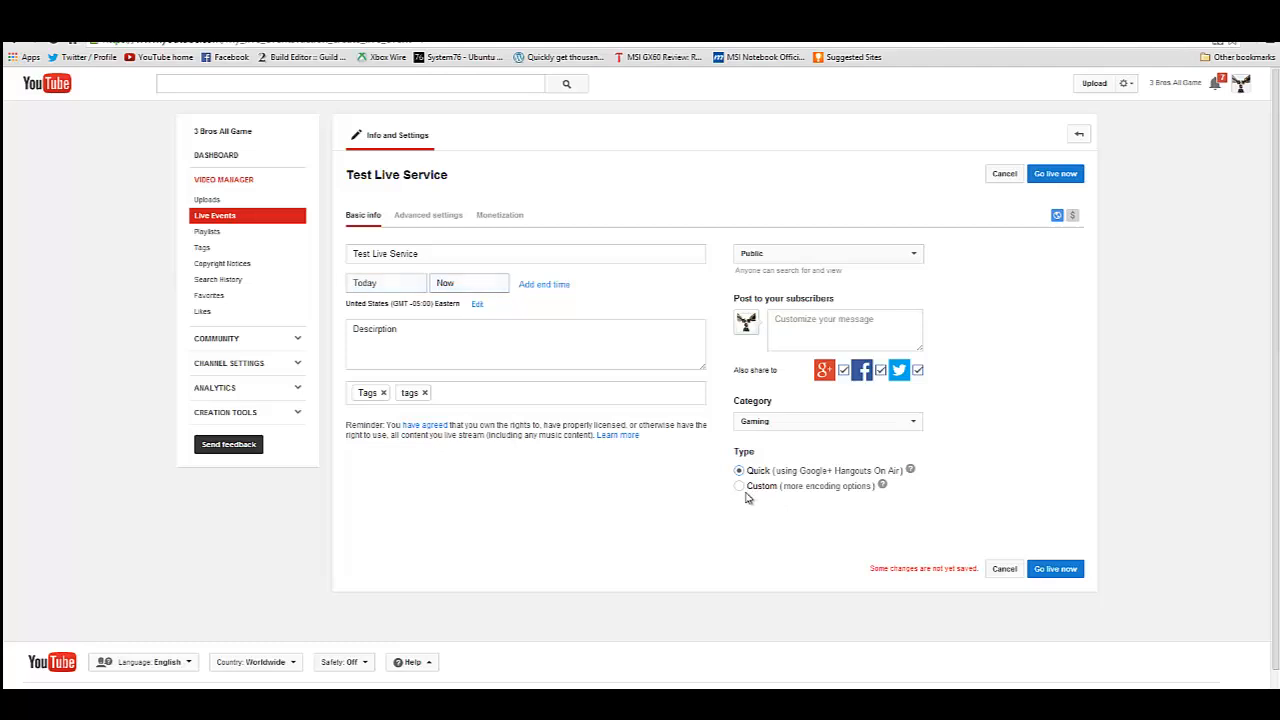
left_click(740, 486)
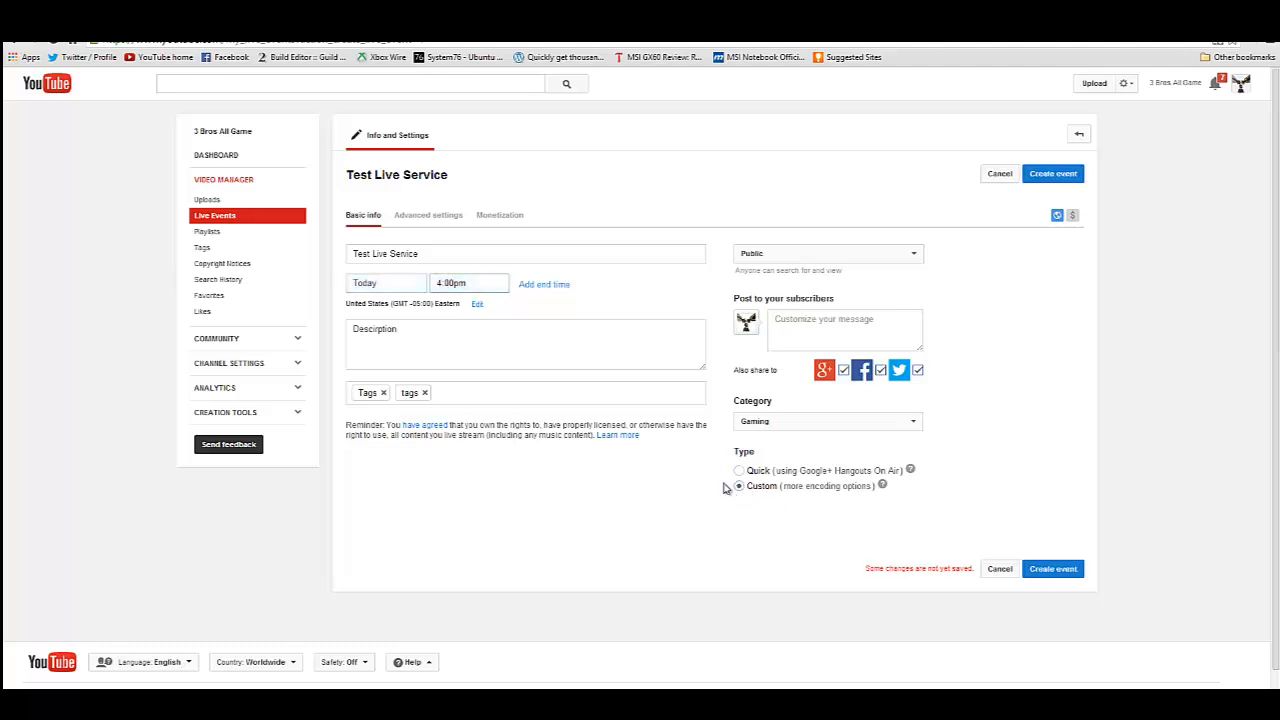
Enable Monetize with Ads for the live event and create the event.
left_click(445, 222)
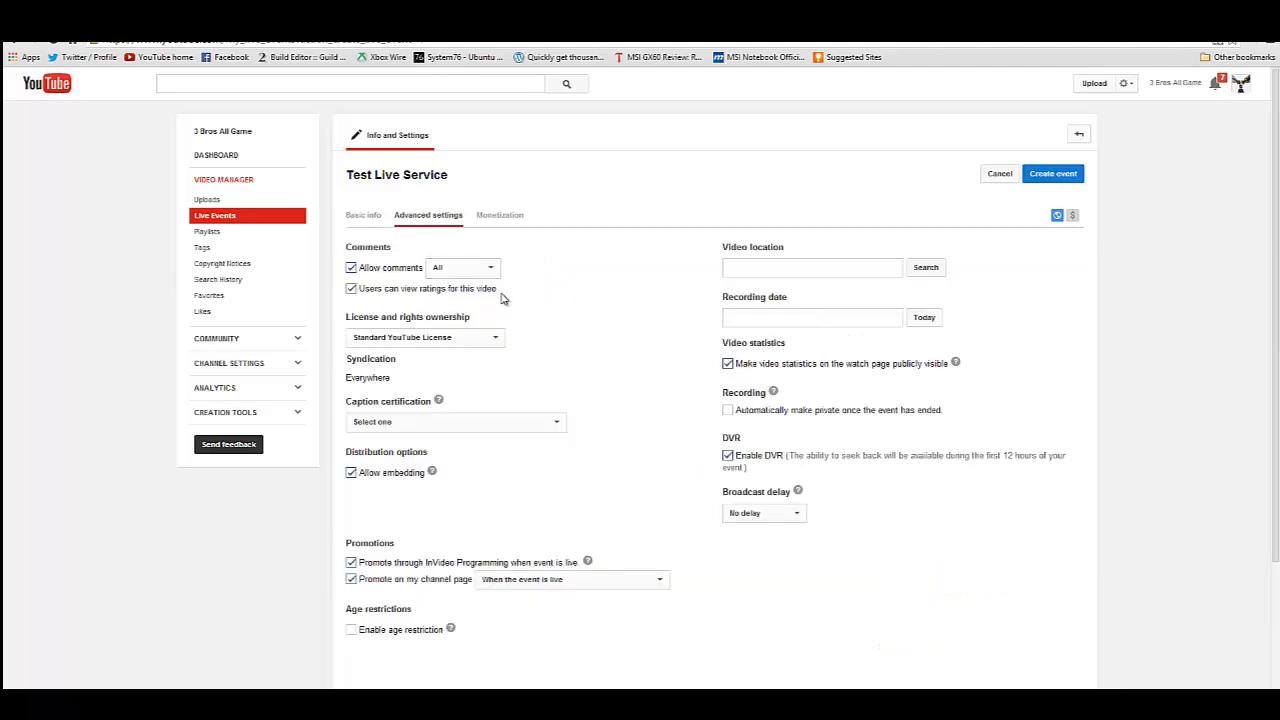
scroll(640, 262, "down", 1)
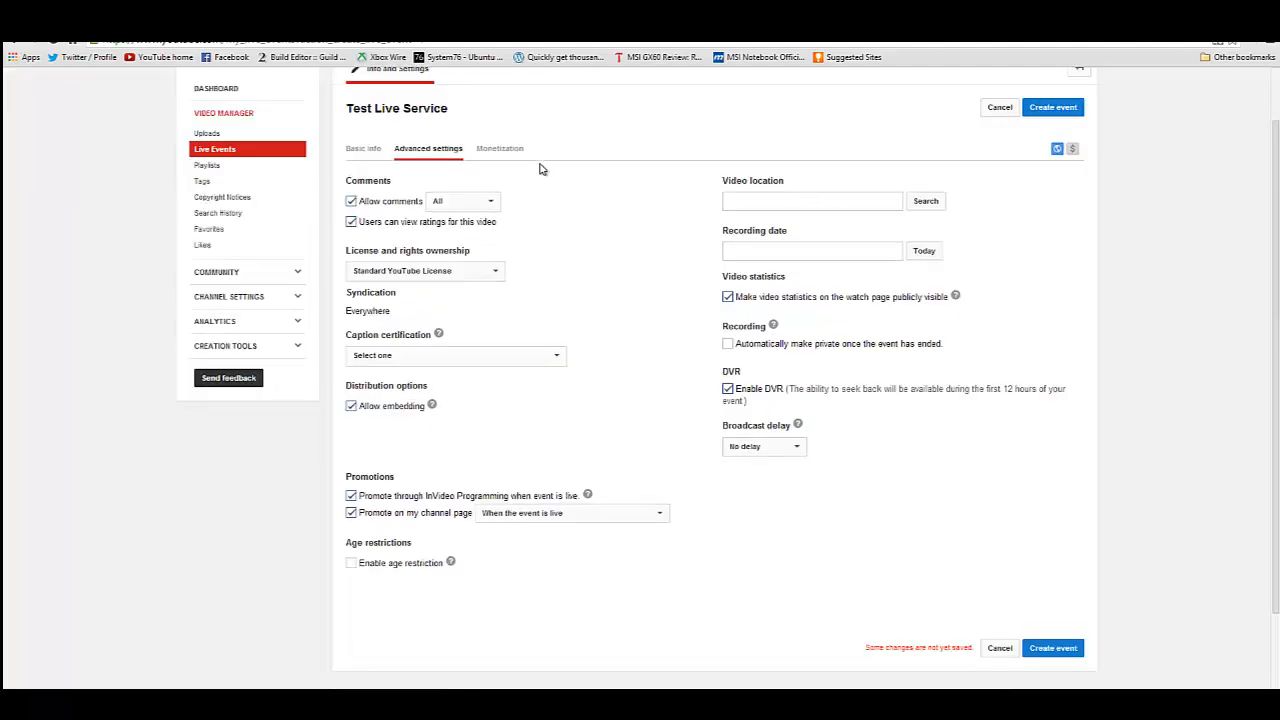
left_click(500, 150)
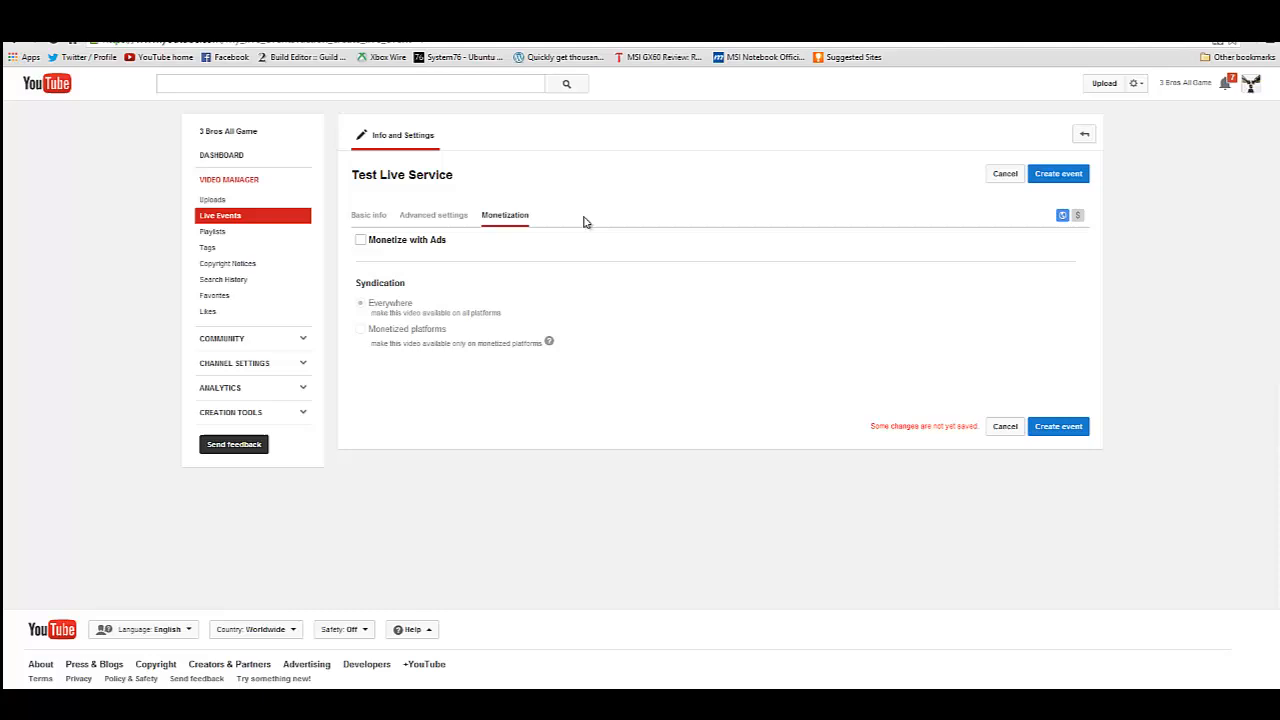
left_click(359, 242)
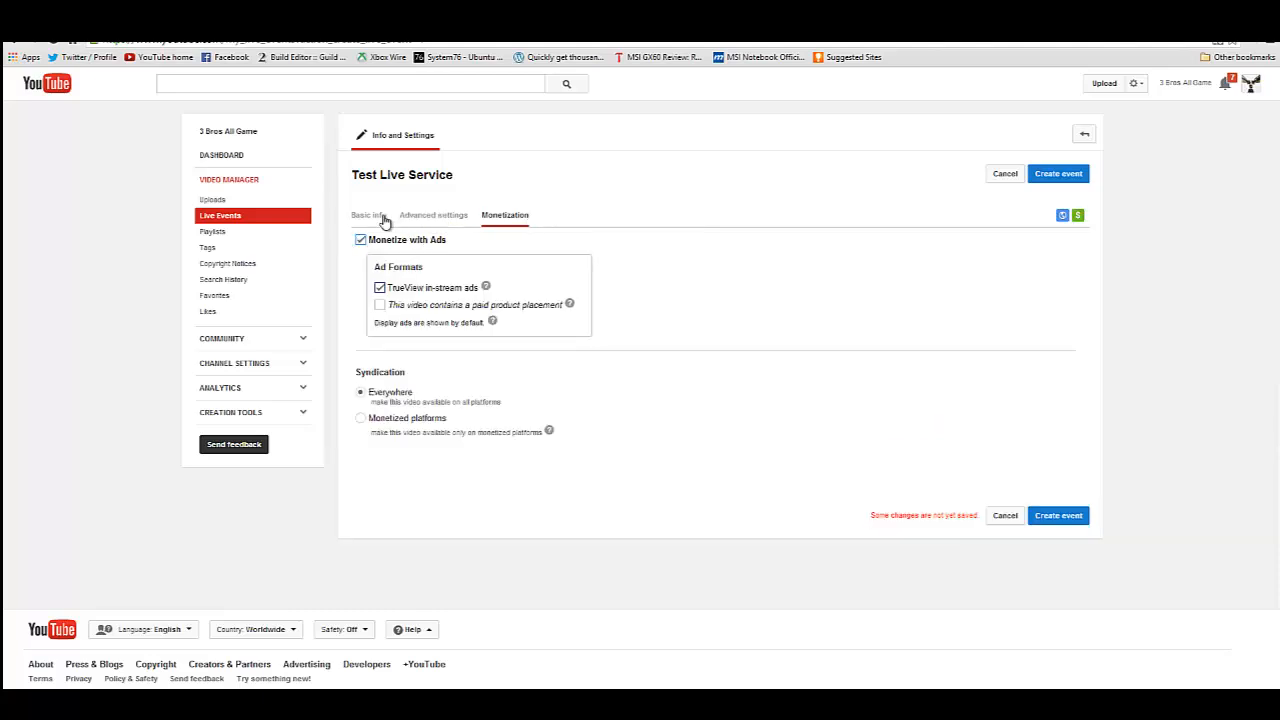
left_click(384, 220)
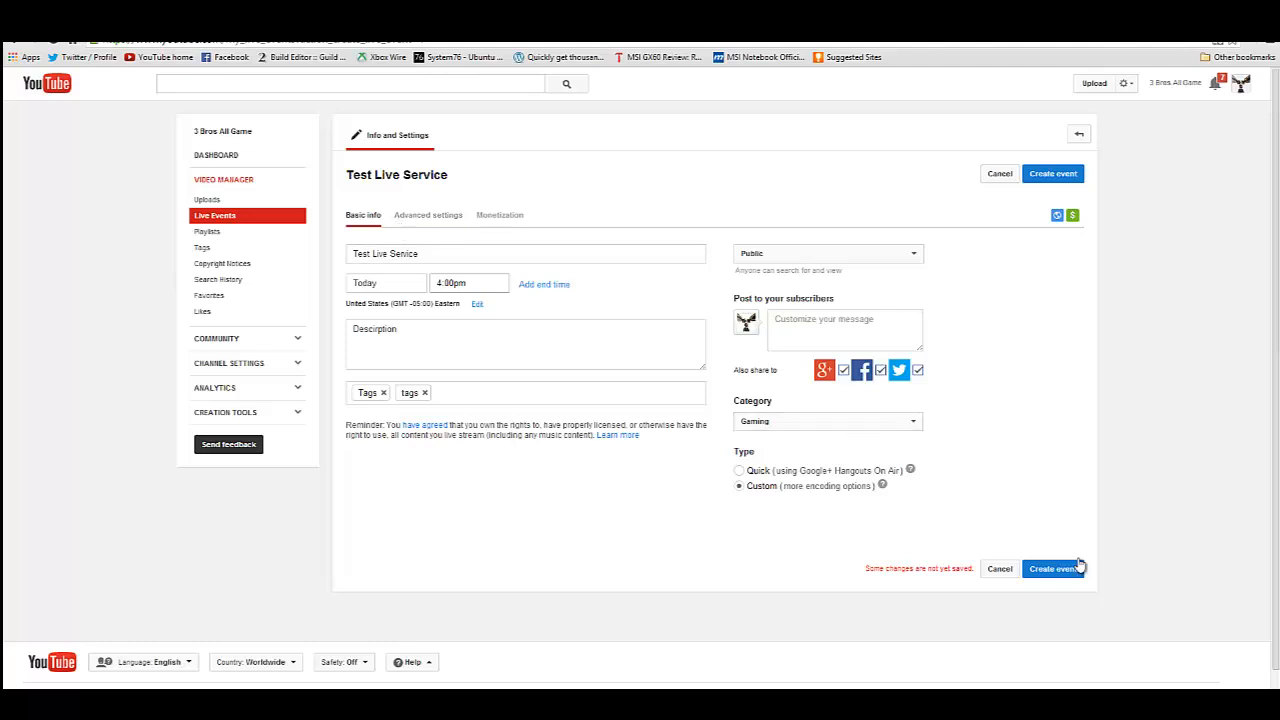
left_click(1060, 570)
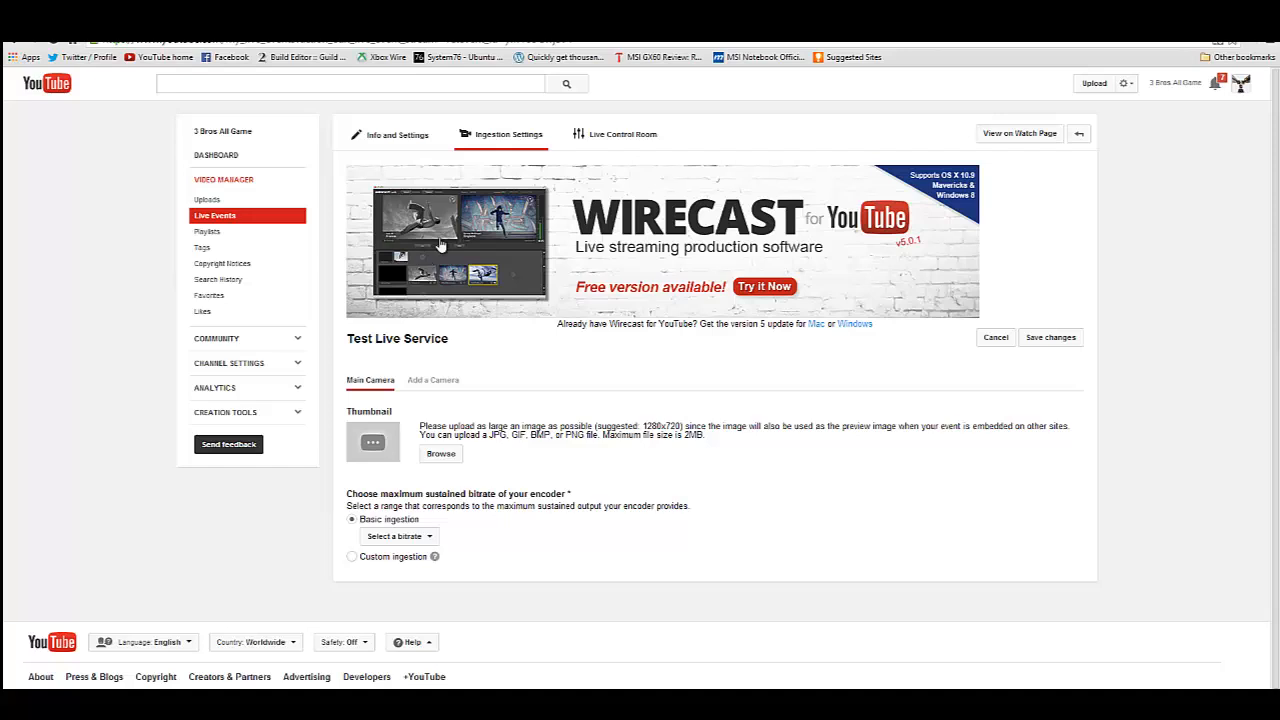
Upload HNI_0028.JPG as the main camera's thumbnail.
left_click(444, 460)
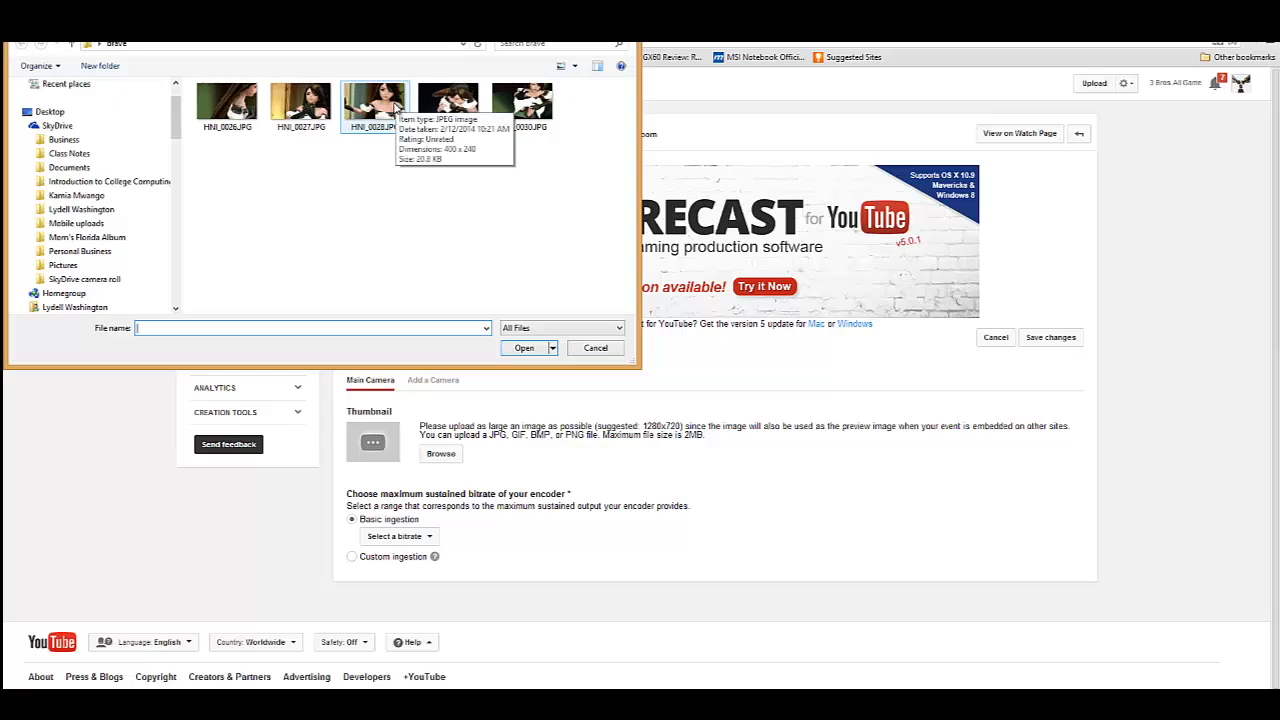
left_click(396, 108)
left_click(527, 348)
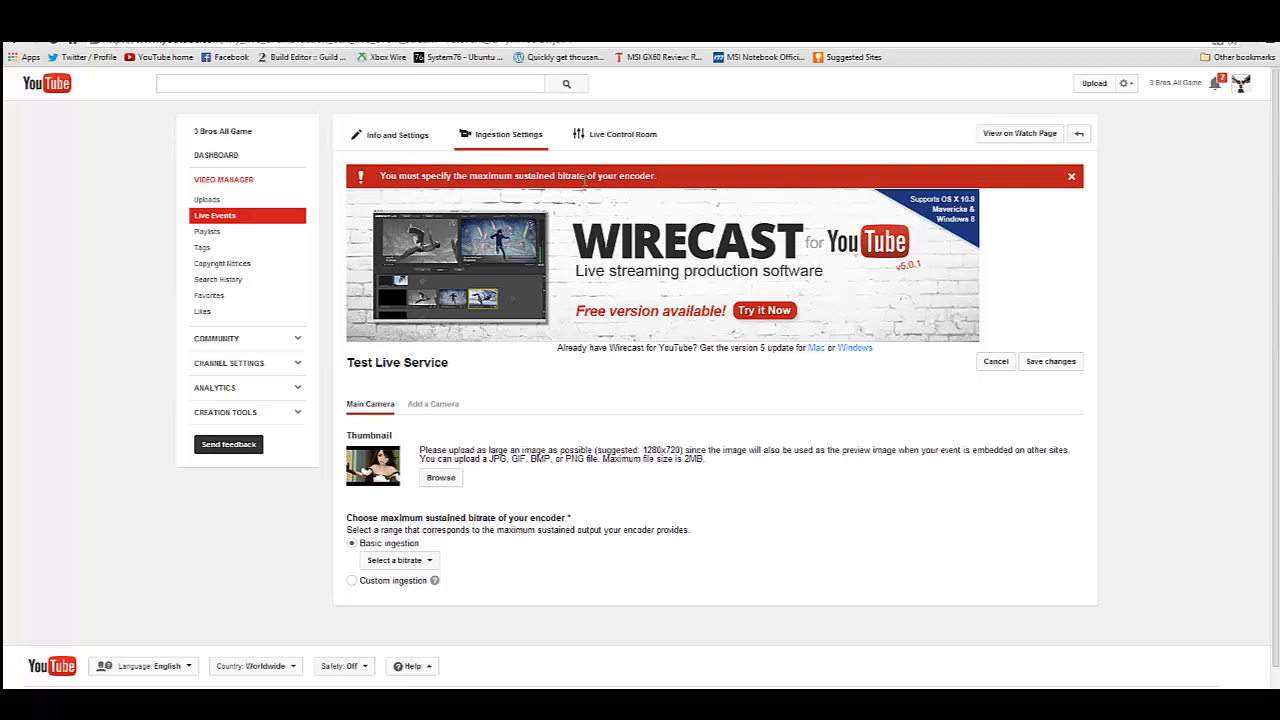
Set the encoder's maximum sustained bitrate under Basic ingestion to 1500 Kbps - 4000 Kbps (720p).
scroll(587, 482, "down", 1)
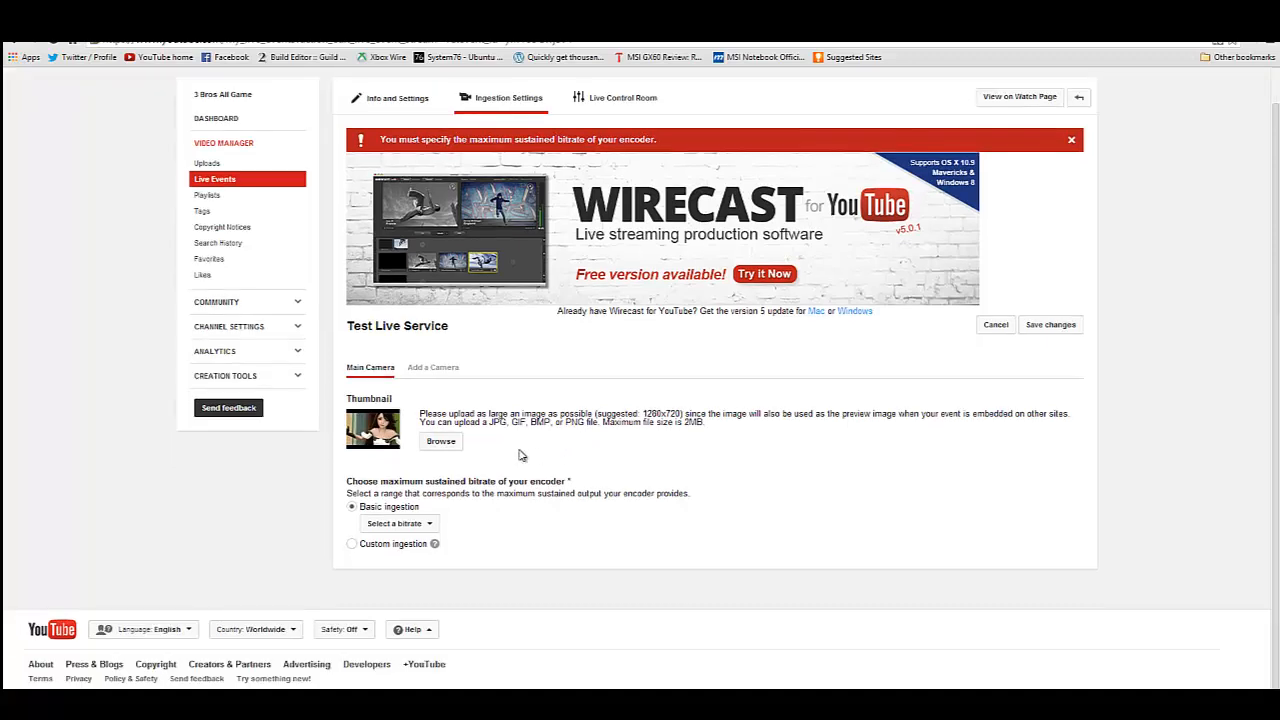
left_click(418, 528)
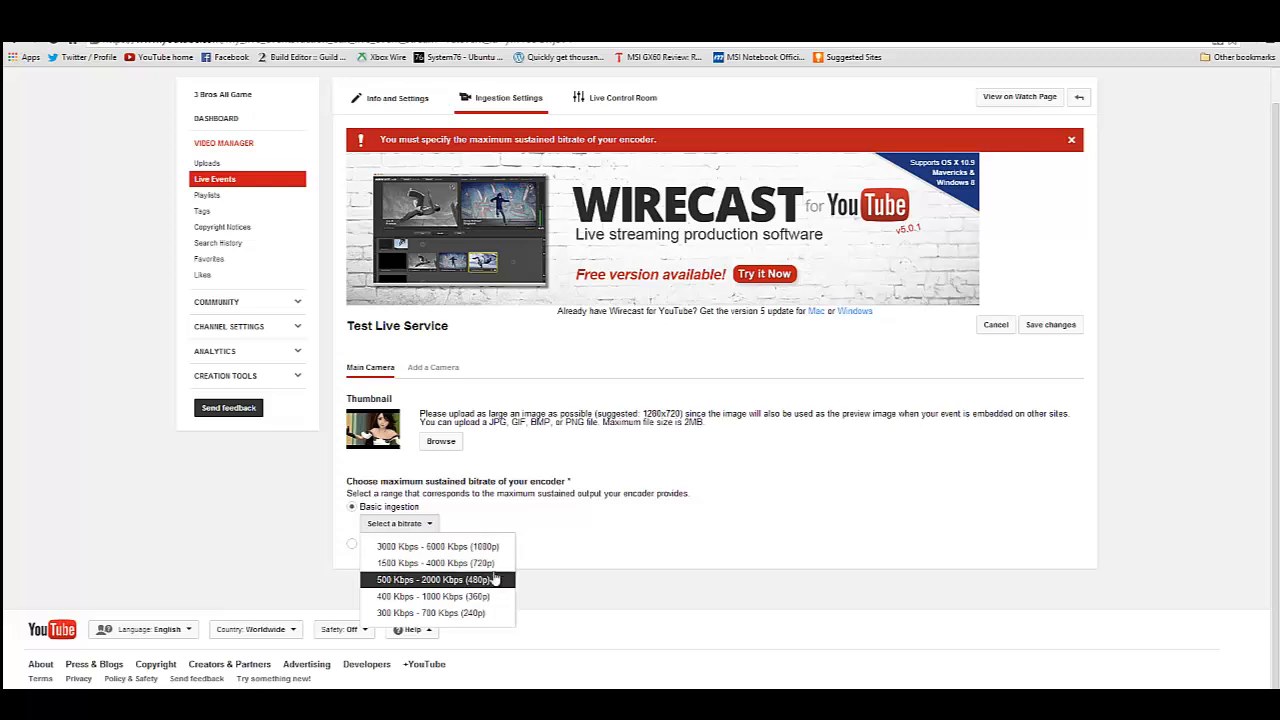
left_click(493, 564)
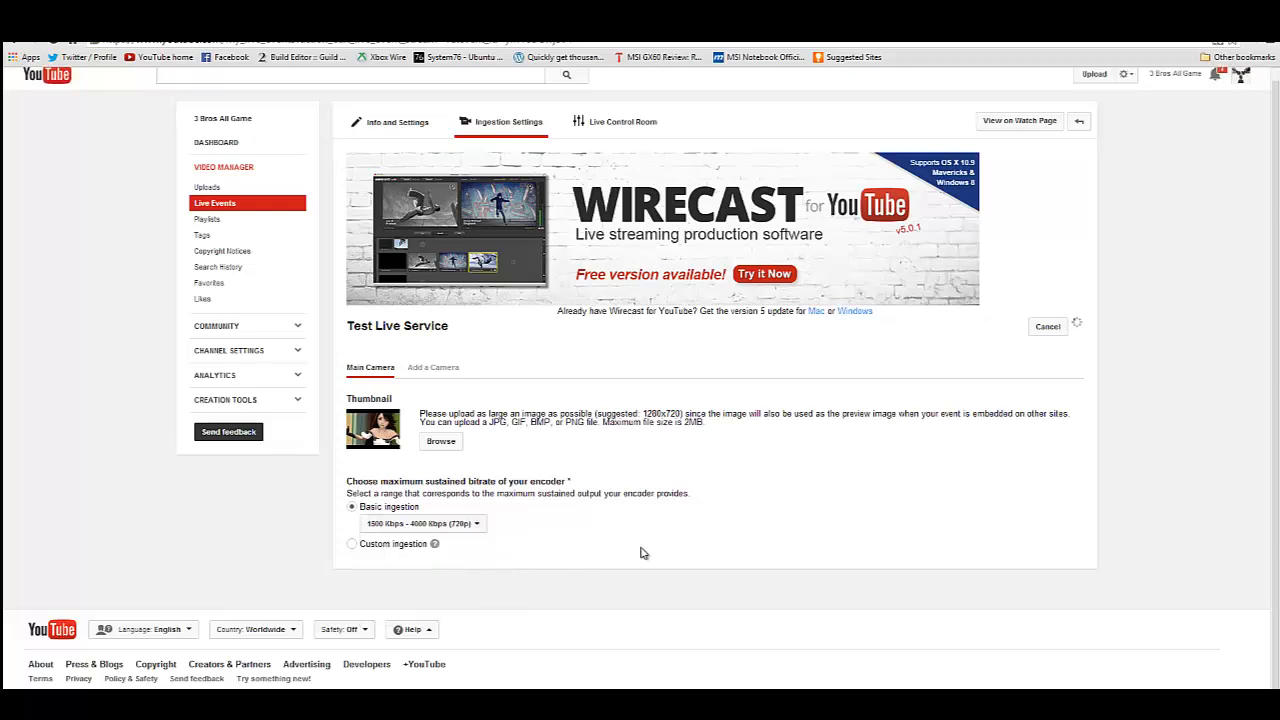
Choose Other encoders as the encoder for the main camera.
scroll(898, 515, "down", 5)
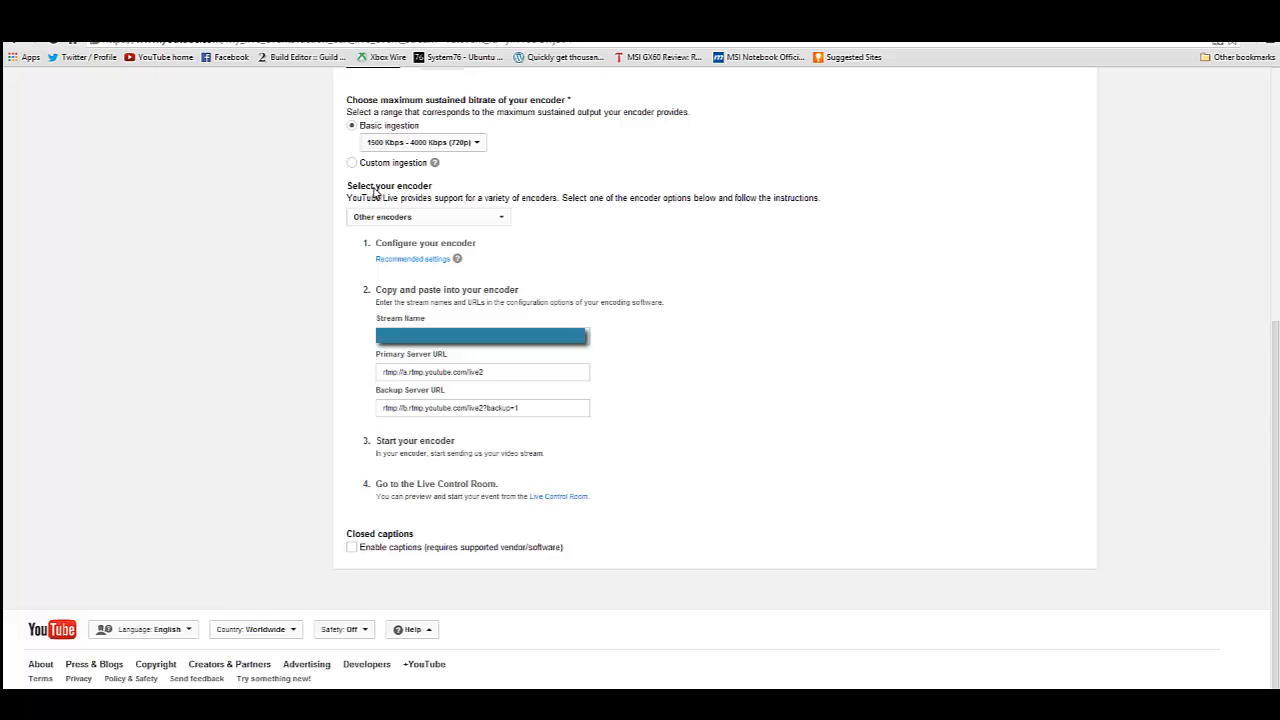
left_click(407, 229)
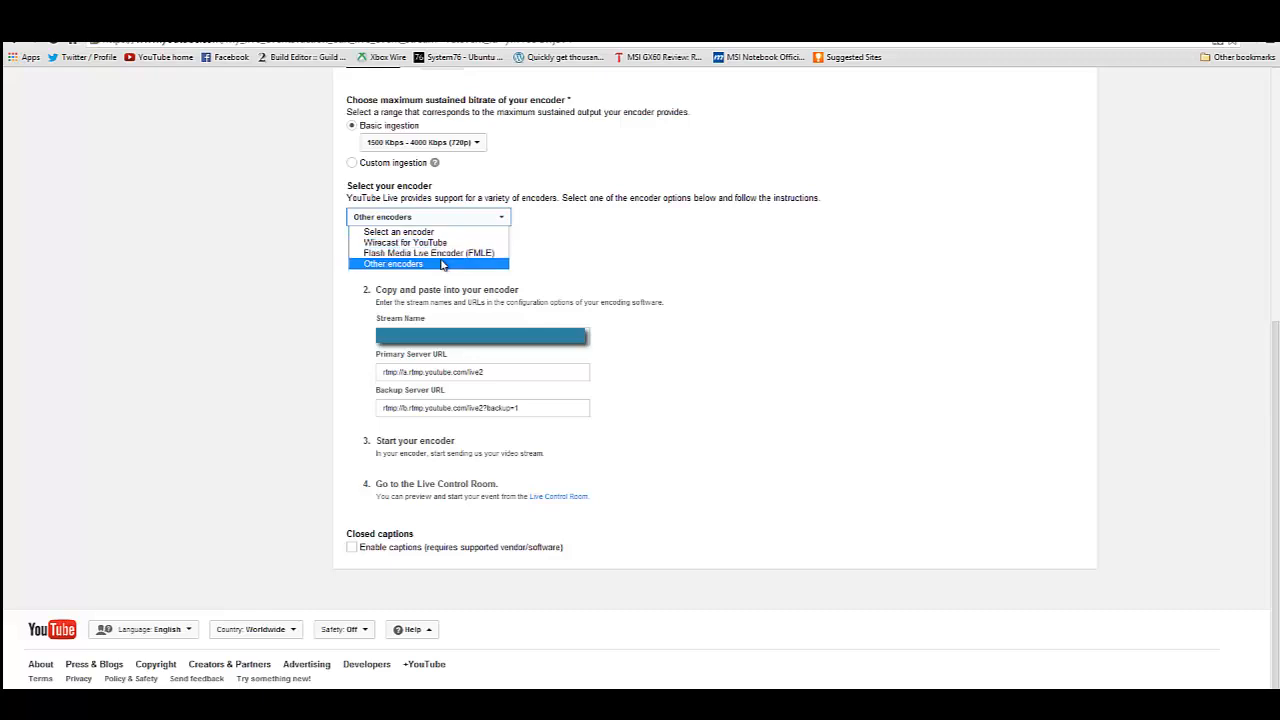
left_click(433, 265)
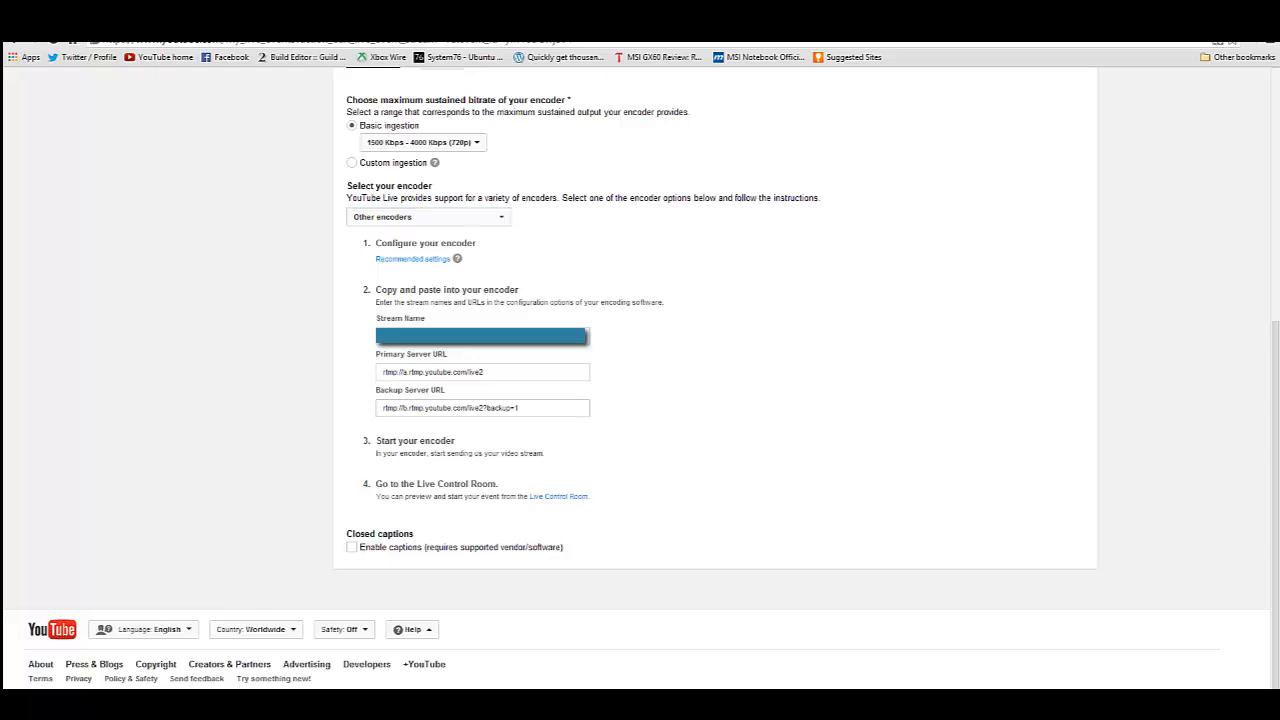
Switch to Open Broadcaster Software and open its Broadcast Settings beside the YouTube encoder instructions.
left_click_drag(1279, 140, 1108, 104)
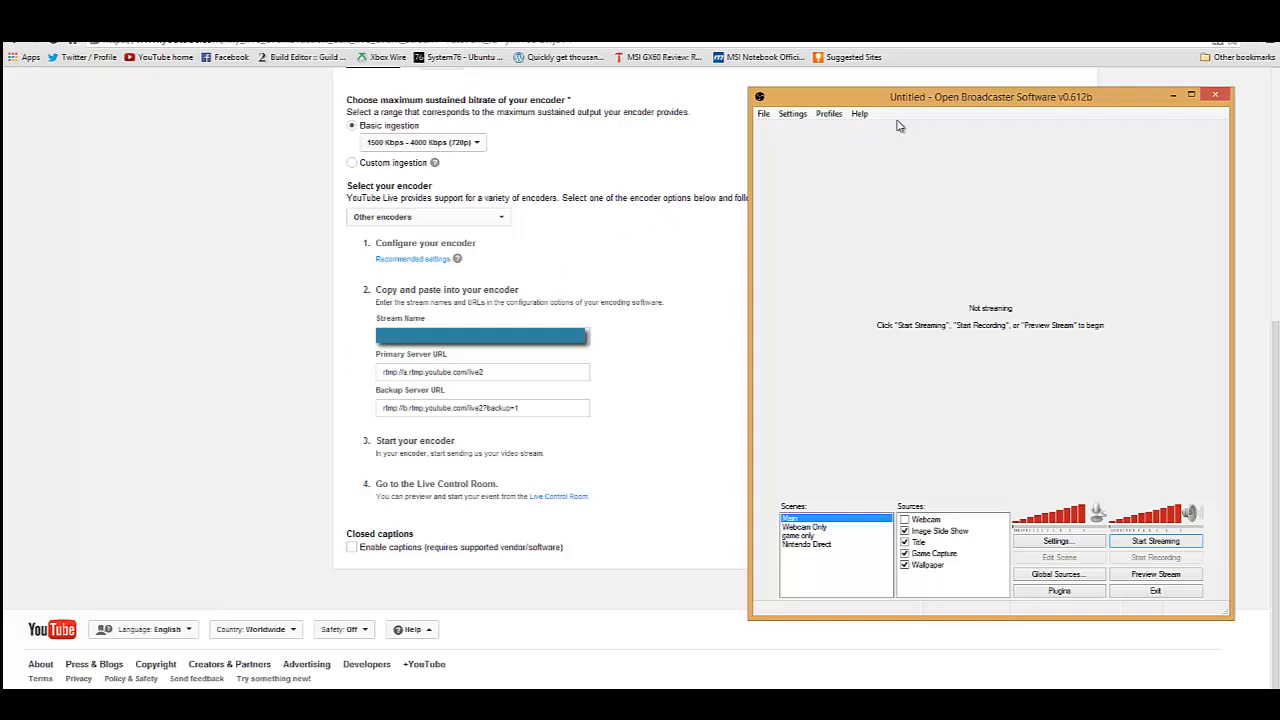
left_click(801, 119)
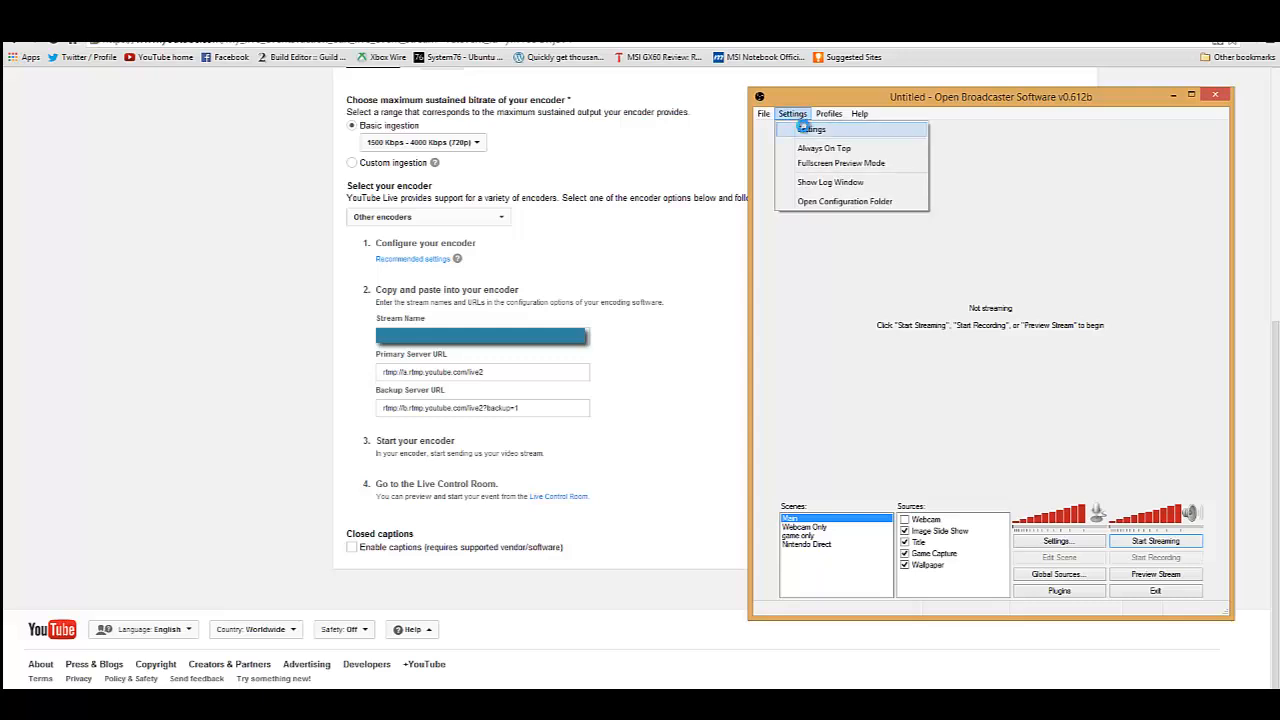
left_click(803, 121)
left_click_drag(575, 132, 938, 121)
left_click(796, 151)
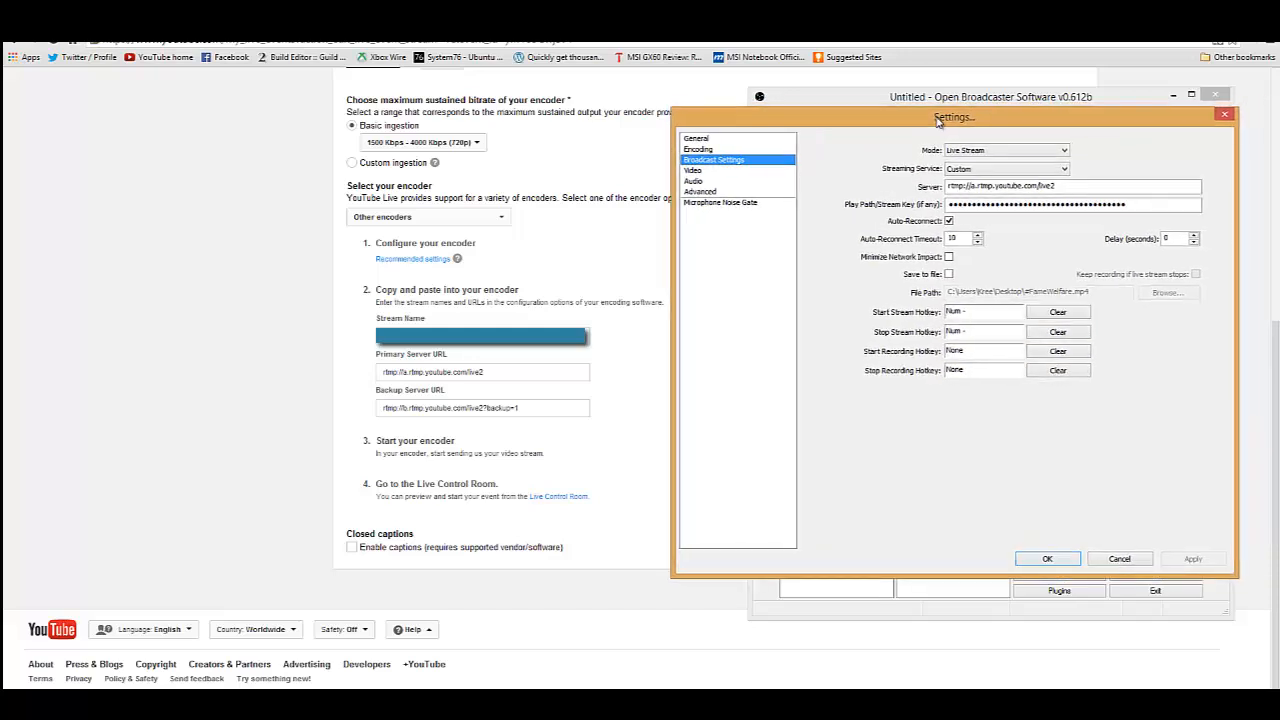
Set the broadcast mode to Live Stream and the streaming service to Custom.
left_click(1000, 152)
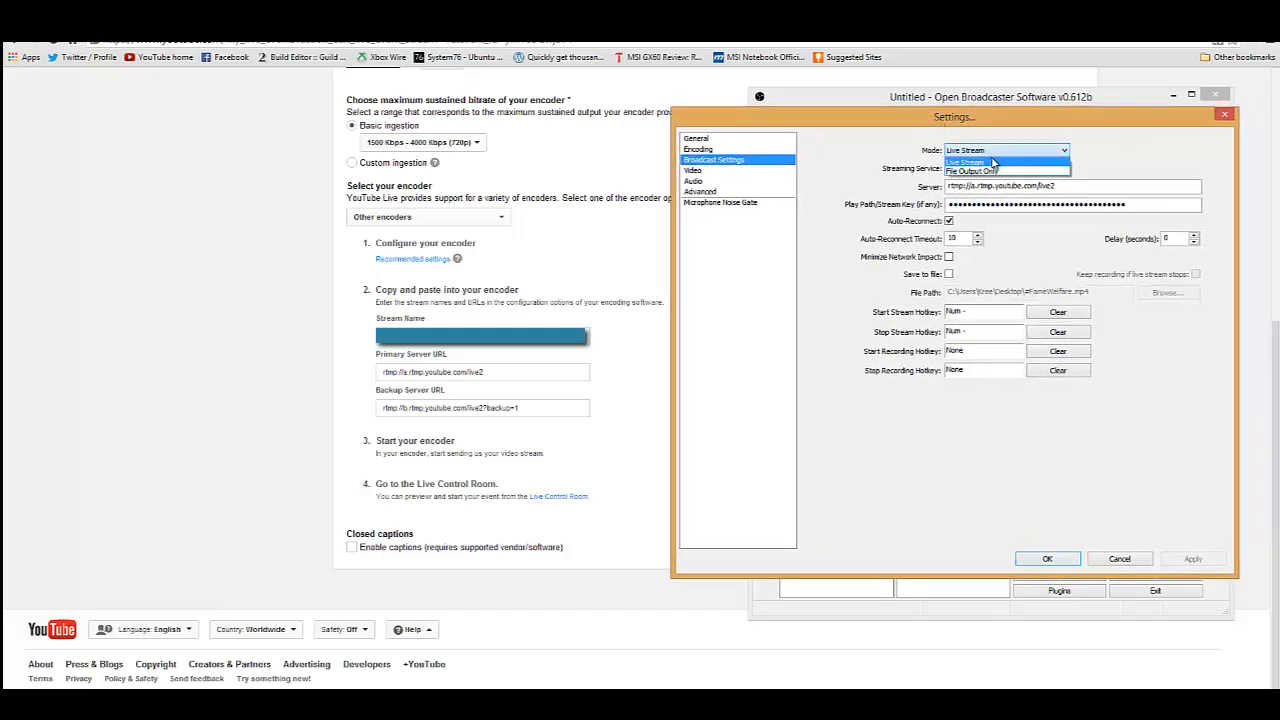
left_click(975, 162)
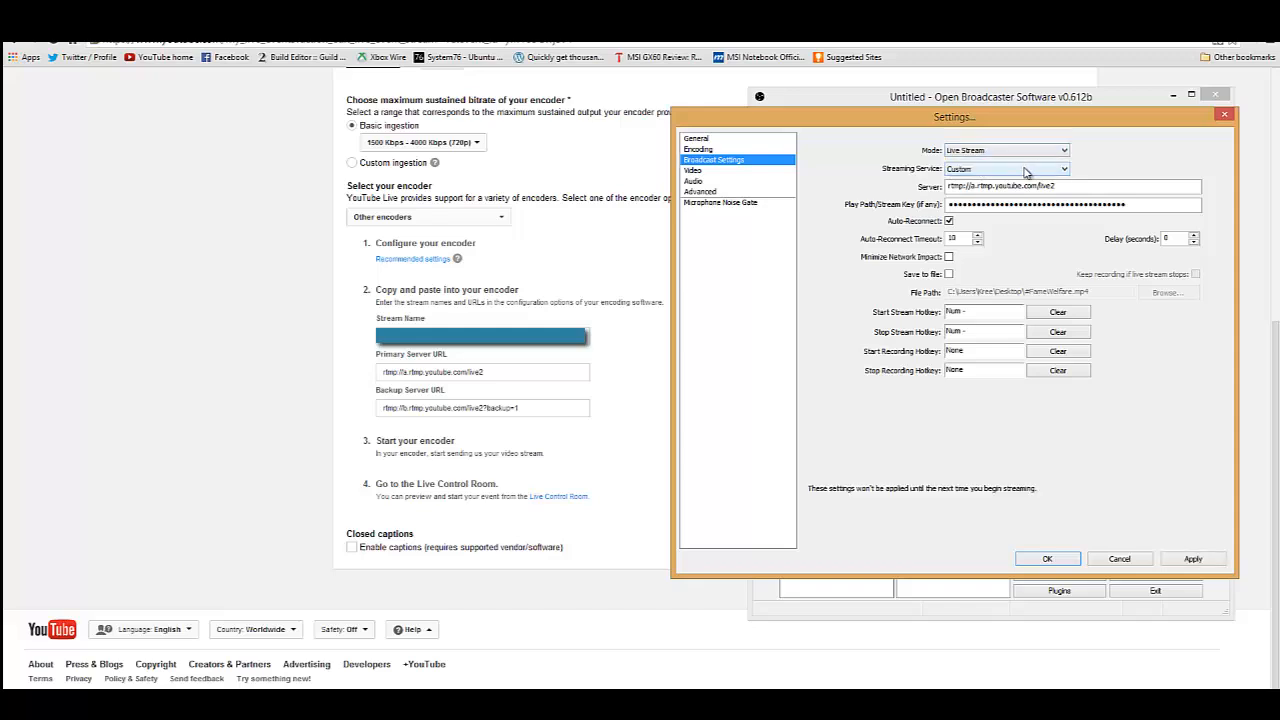
left_click(984, 172)
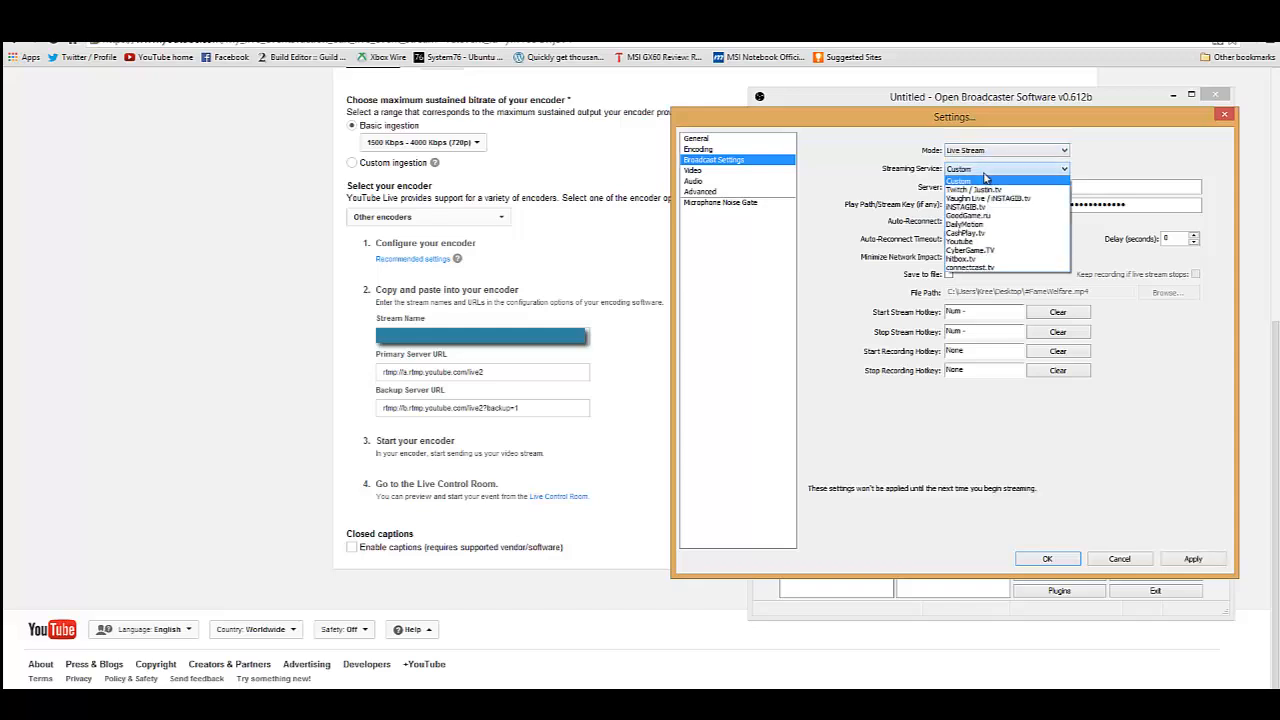
left_click(958, 180)
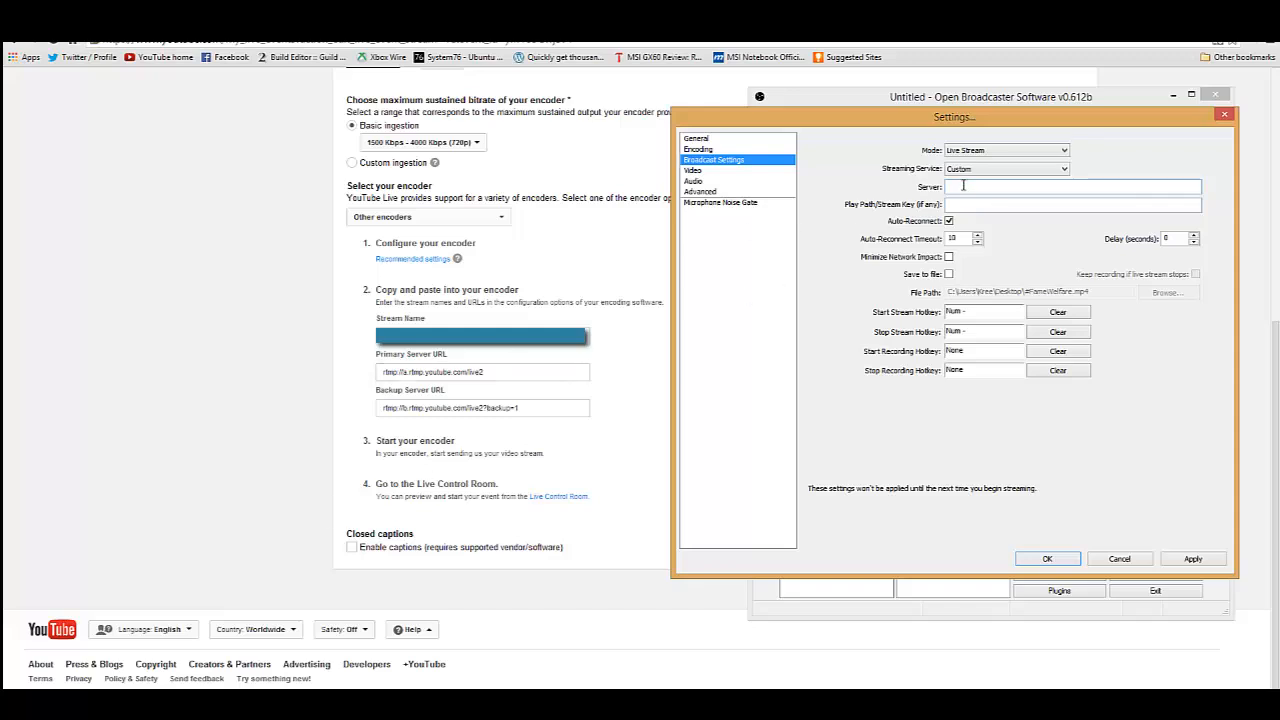
Copy YouTube's primary server URL, rtmp://a.rtmp.youtube.com/live2, into the Server setting of Open Broadcaster Software.
left_click(491, 371)
left_click_drag(491, 371, 376, 378)
key("ctrl+c")
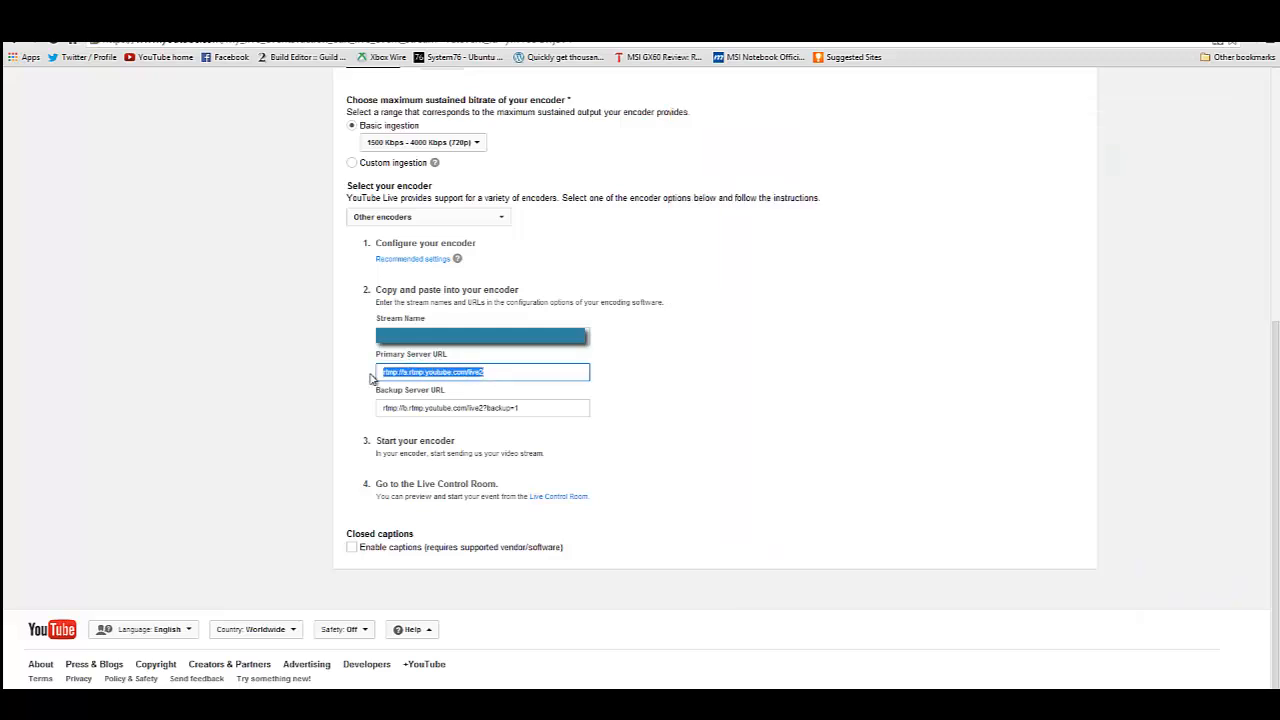
key("alt+Tab")
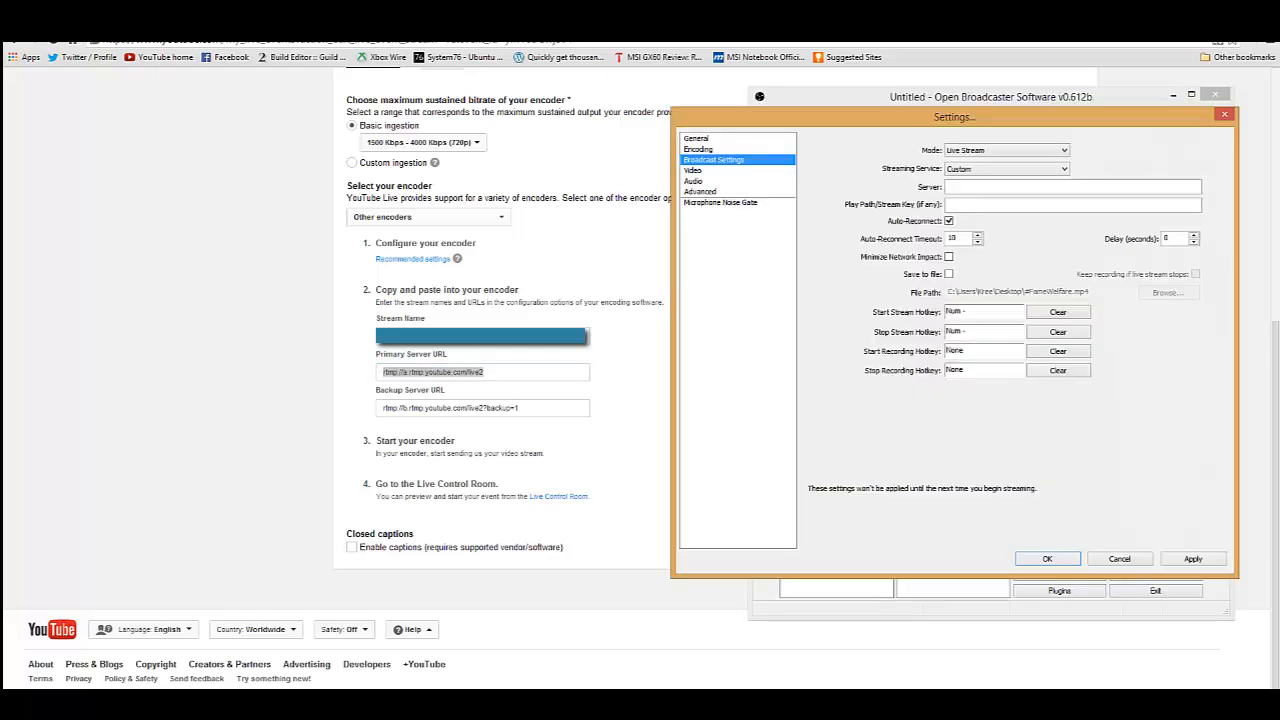
left_click(1008, 188)
key("ctrl+v")
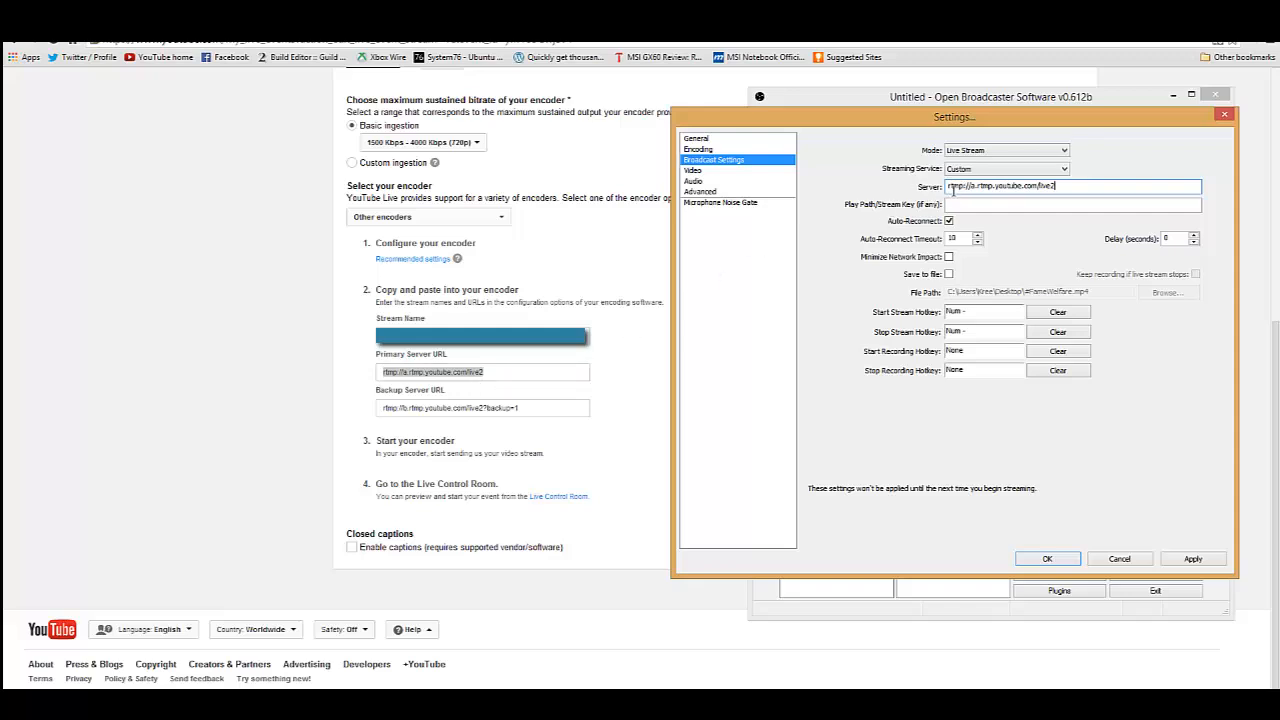
Copy the YouTube stream name into the Play Path/Stream Key setting of Open Broadcaster Software and save the broadcast settings.
left_click(555, 413)
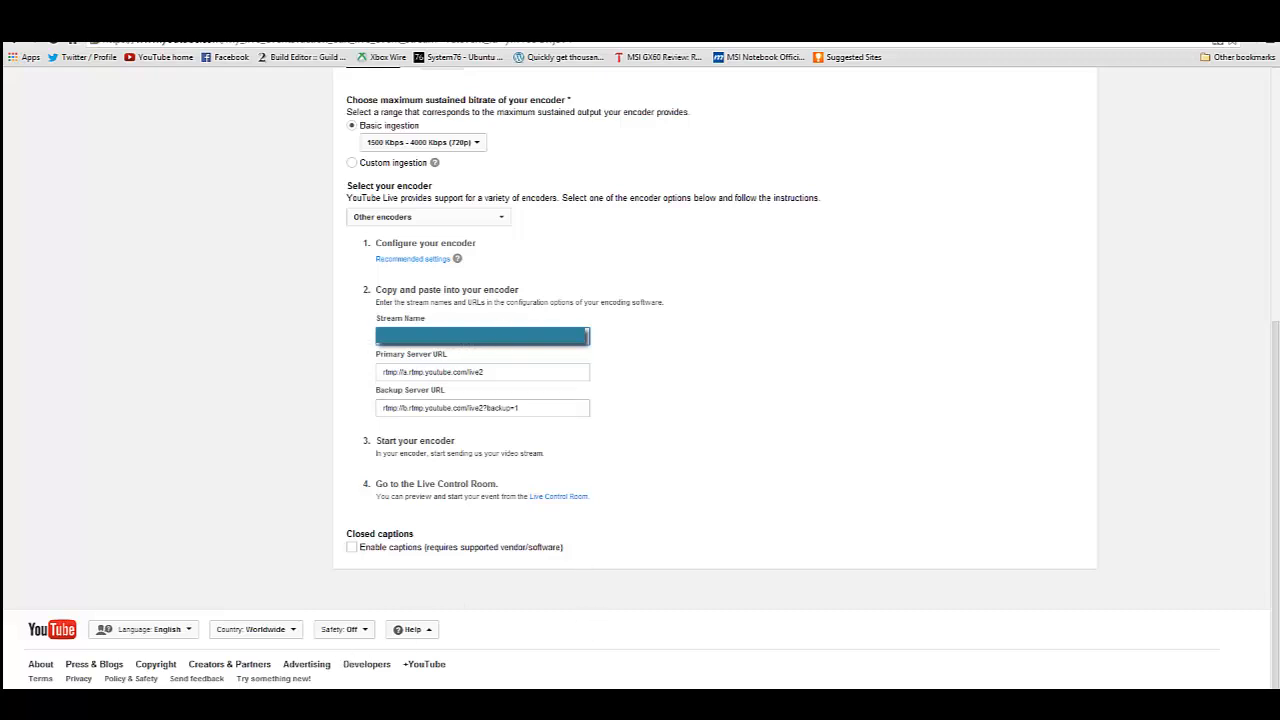
key("alt+Tab")
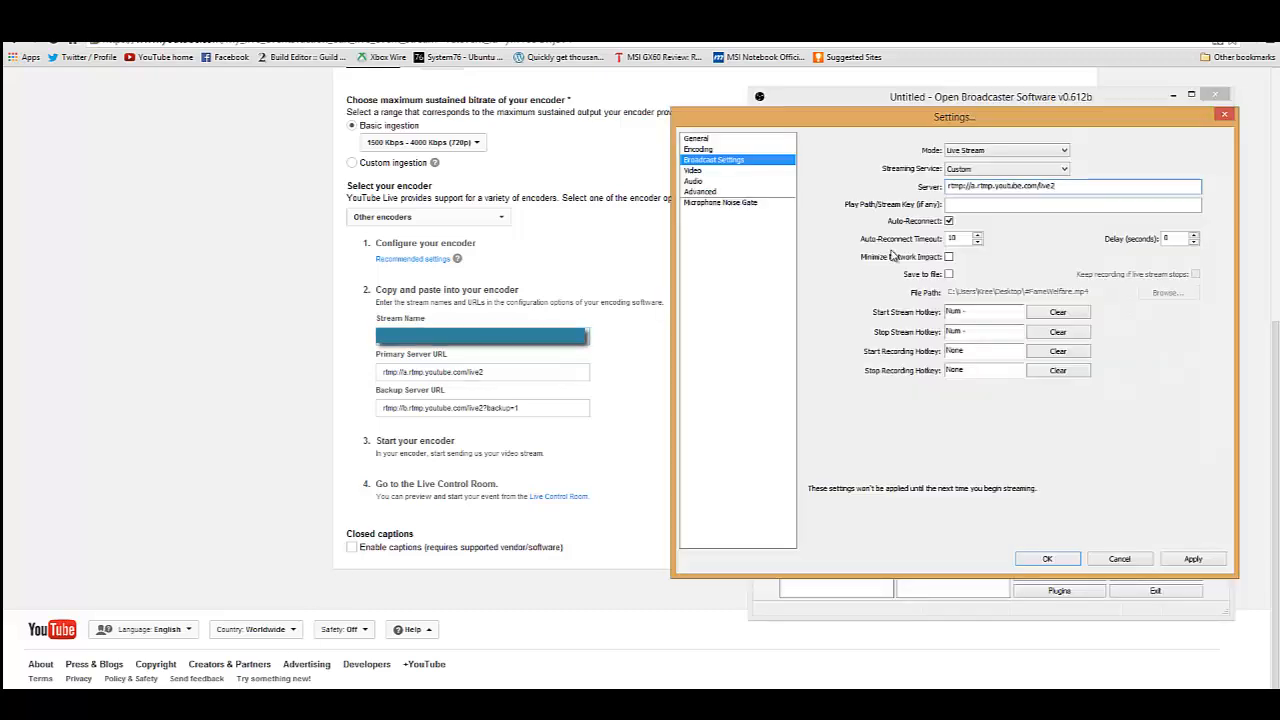
left_click(966, 209)
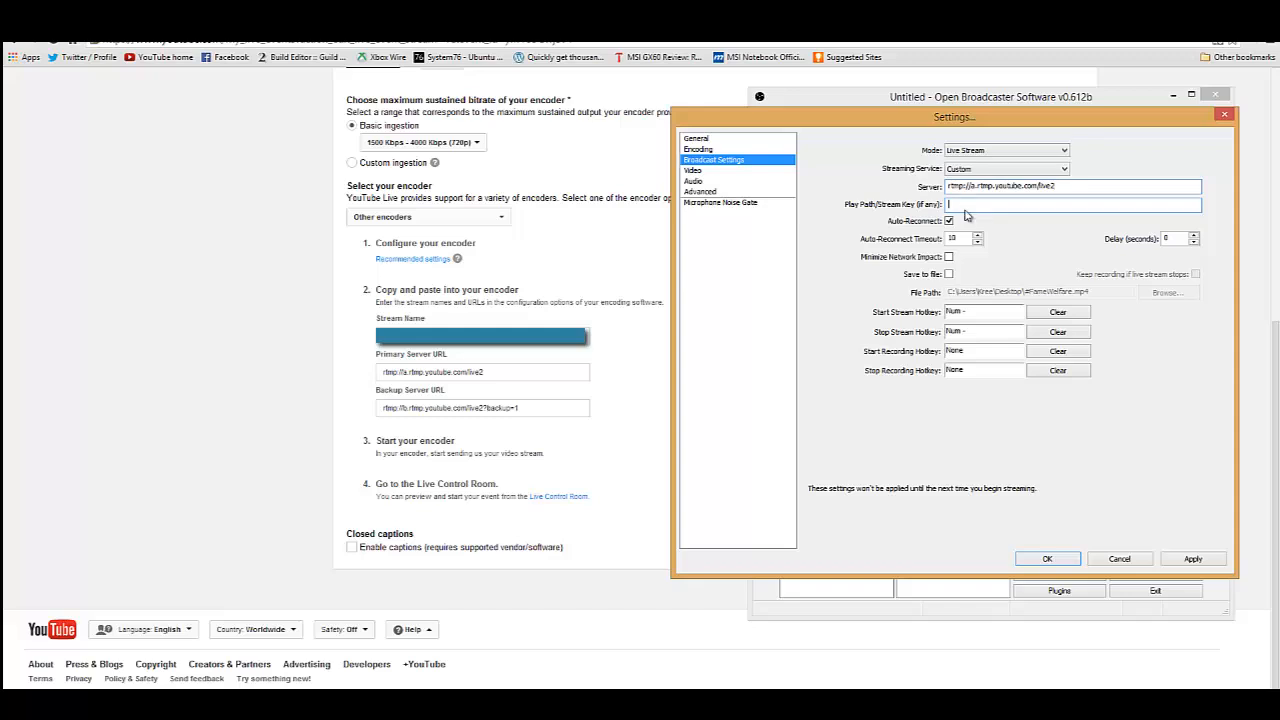
key("ctrl+v")
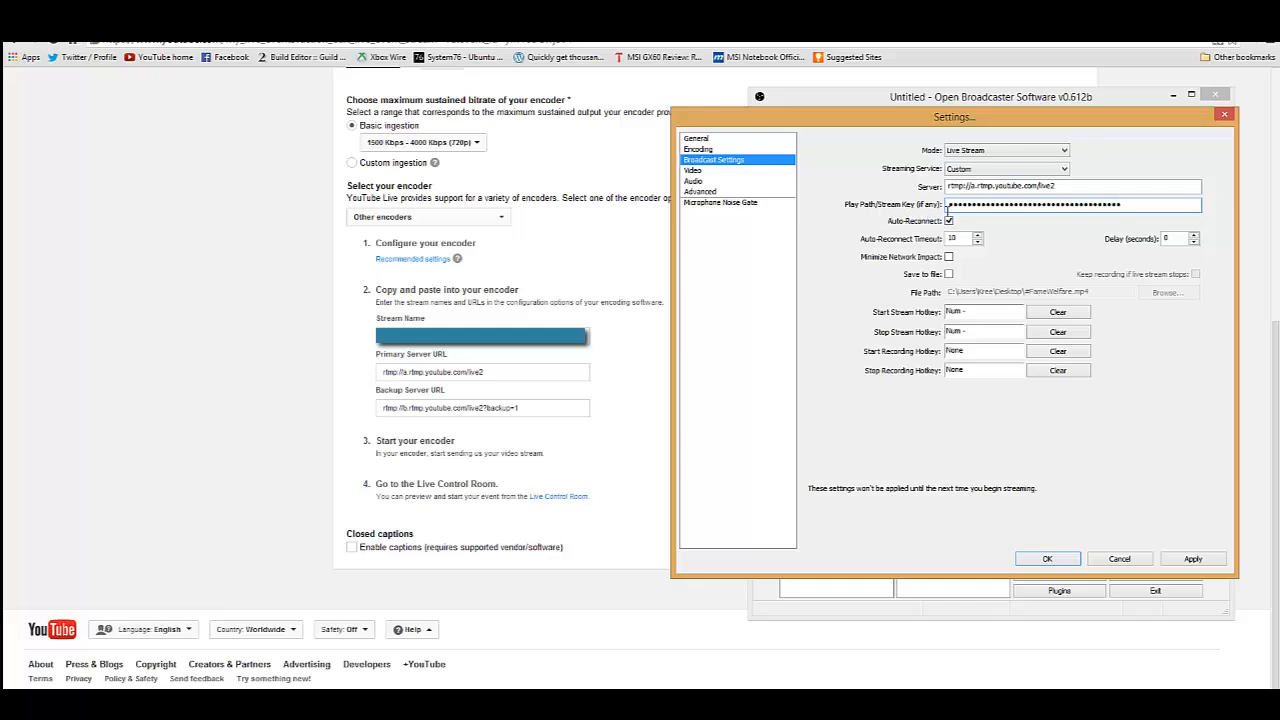
left_click(1210, 562)
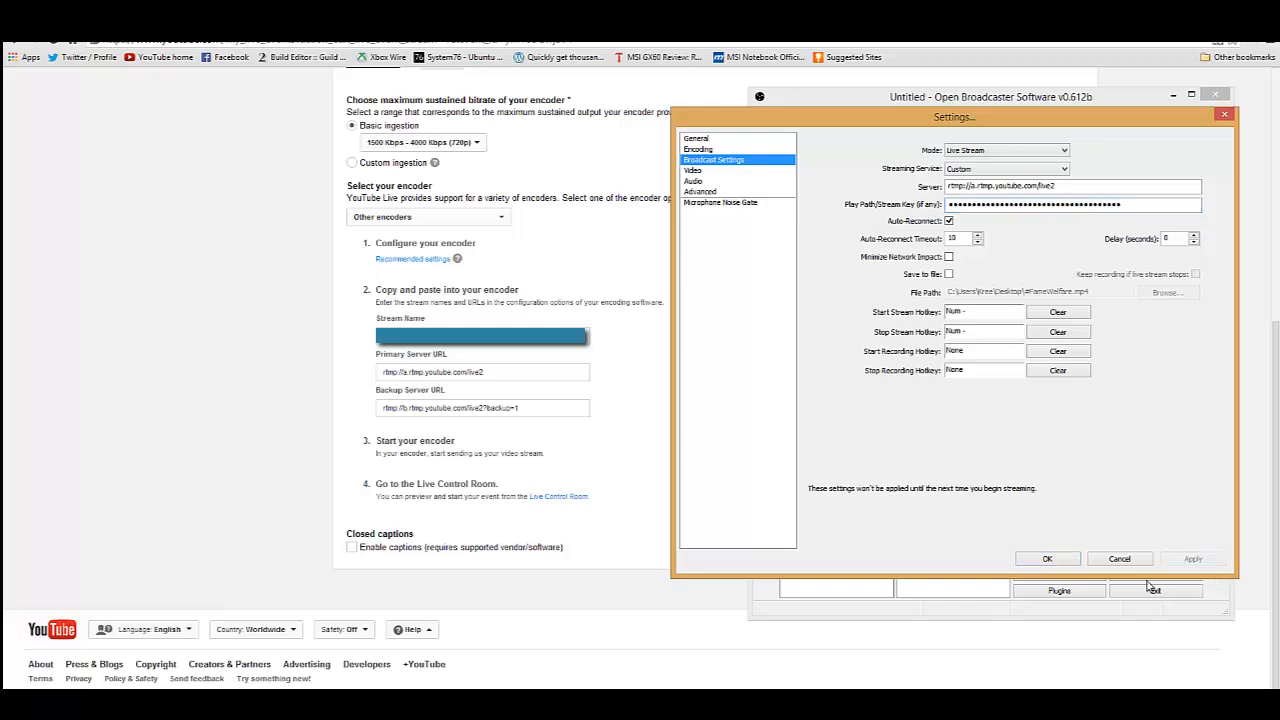
left_click(1064, 564)
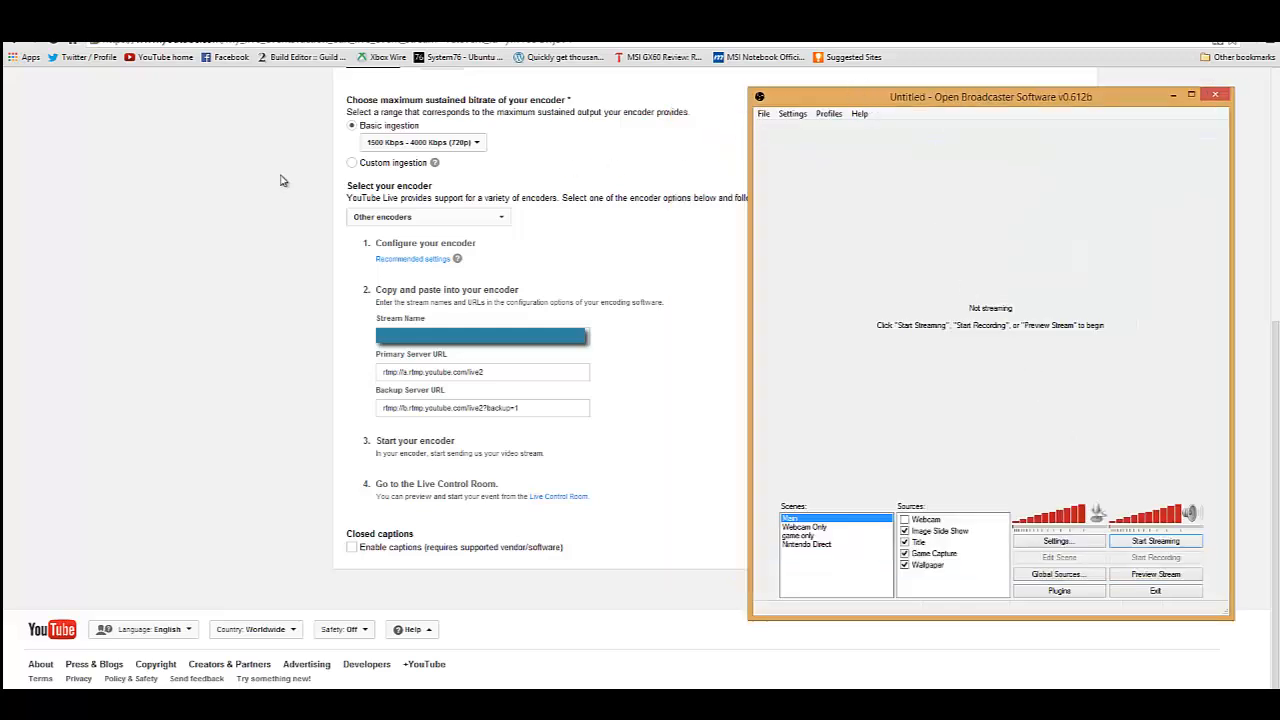
Return to YouTube, save the event's ingestion settings and open the Live Control Room.
left_click(180, 210)
scroll(180, 212, "up", 5)
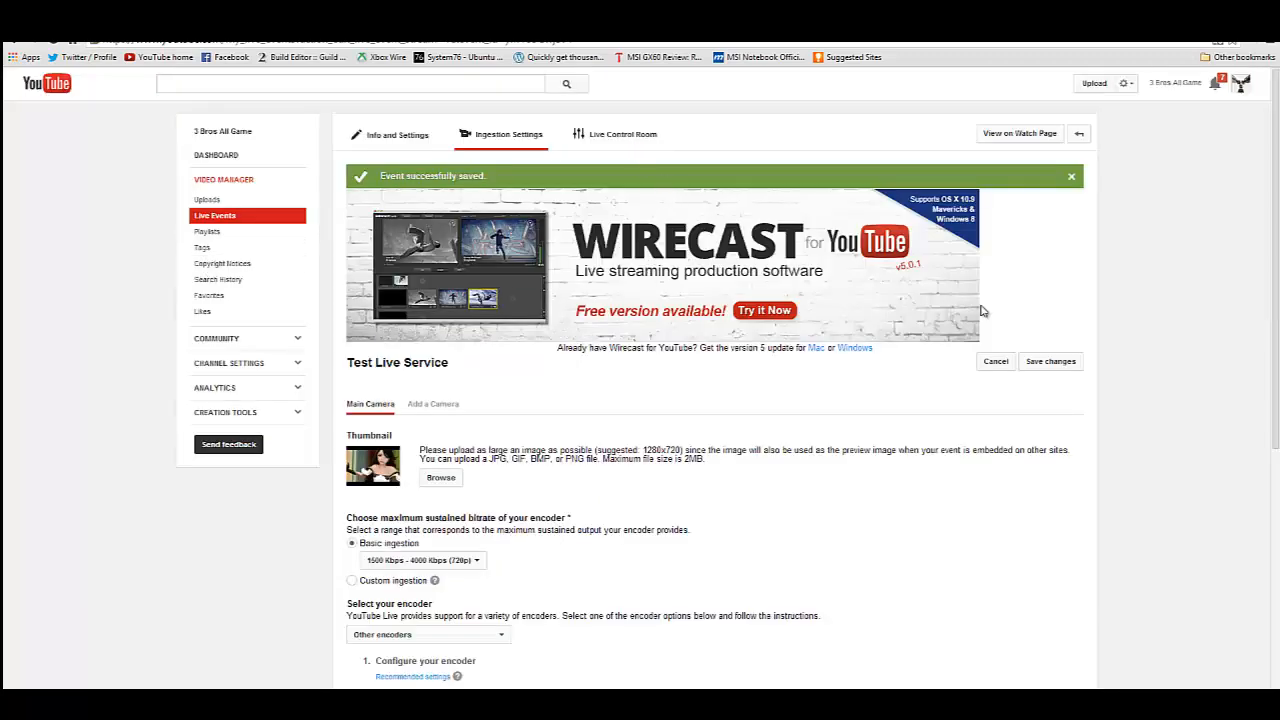
left_click(1050, 361)
left_click(652, 135)
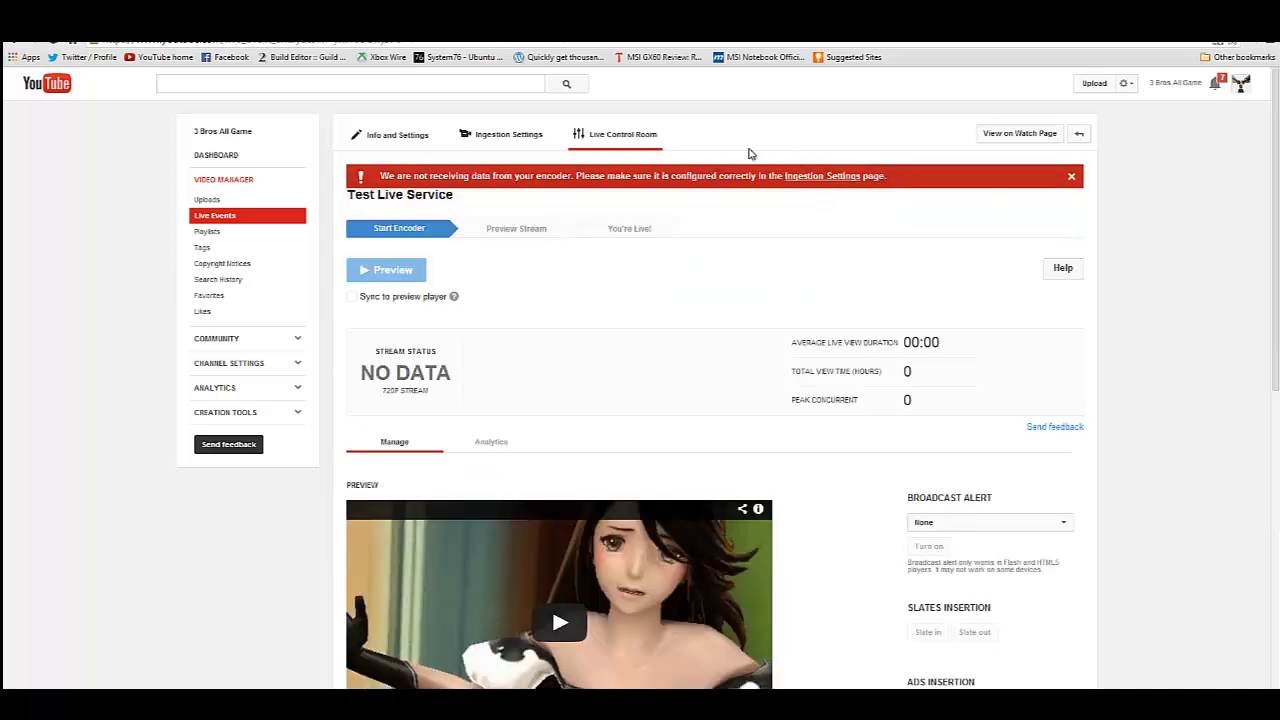
Examine the Live Control Room's stream status, preview and public view players, broadcast controls and comments area.
scroll(808, 135, "down", 1)
scroll(808, 137, "up", 1)
scroll(885, 281, "down", 5)
scroll(1008, 518, "down", 2)
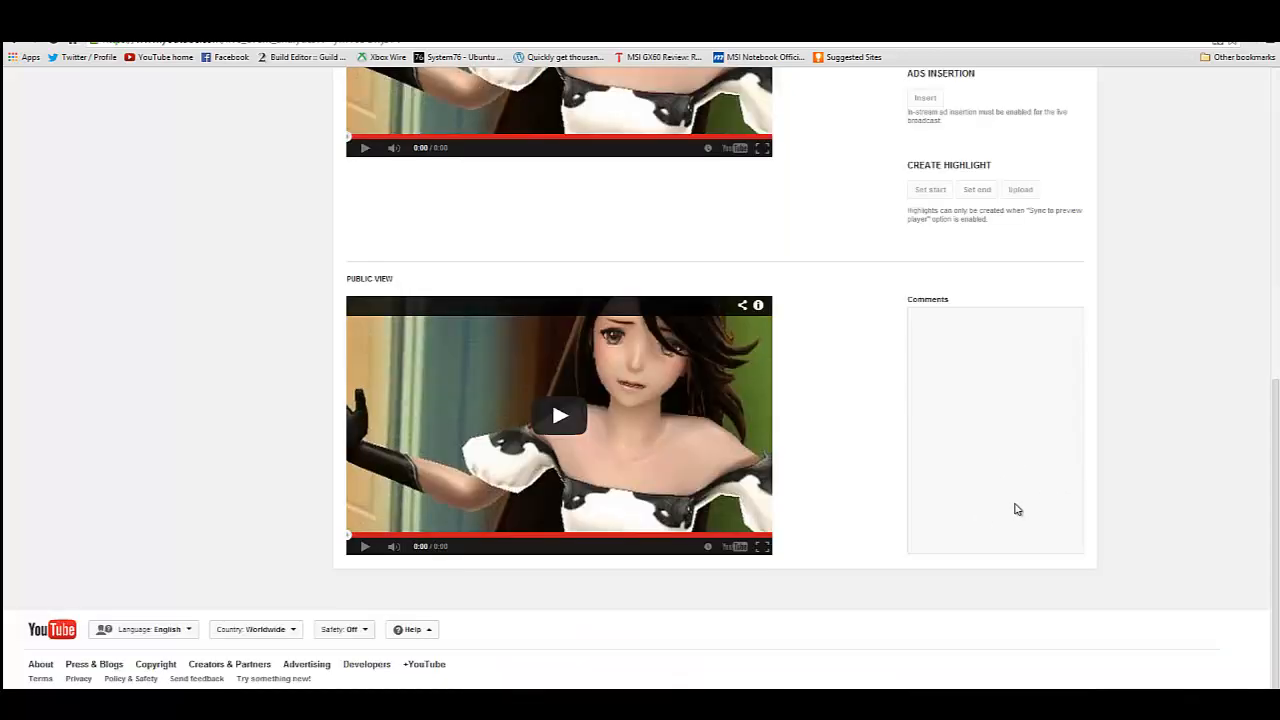
scroll(1016, 483, "up", 5)
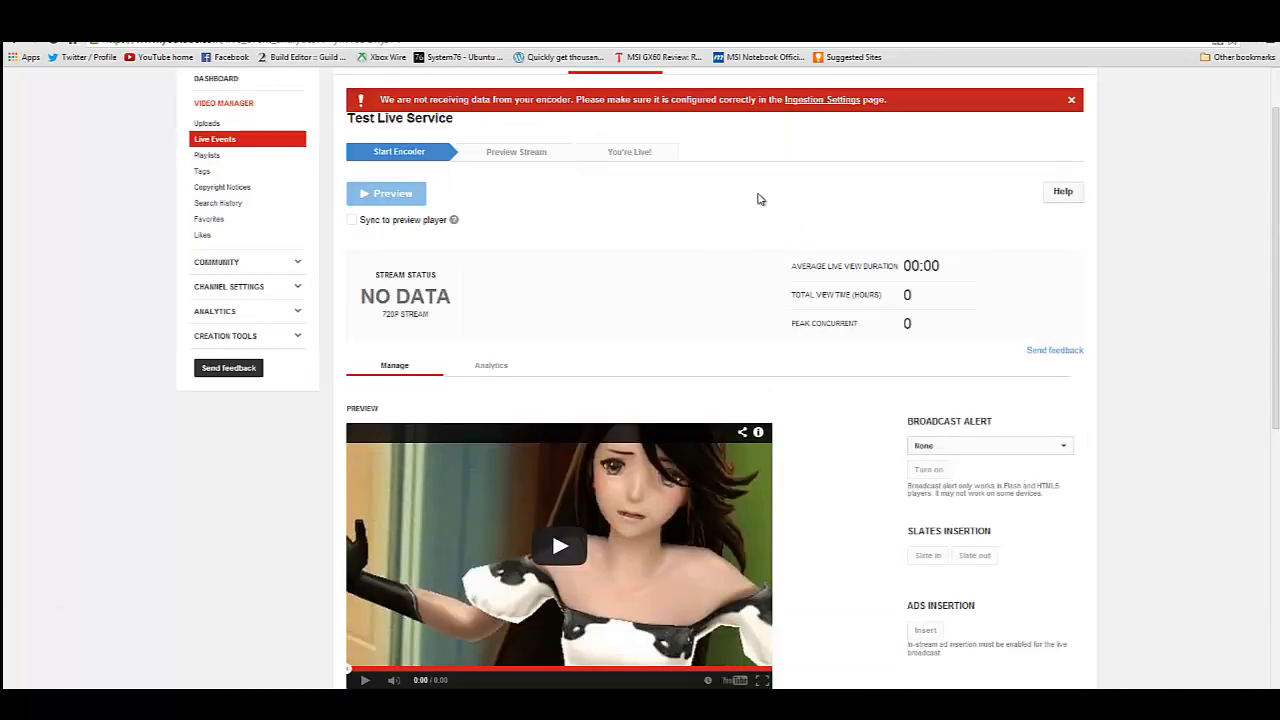
scroll(986, 406, "down", 5)
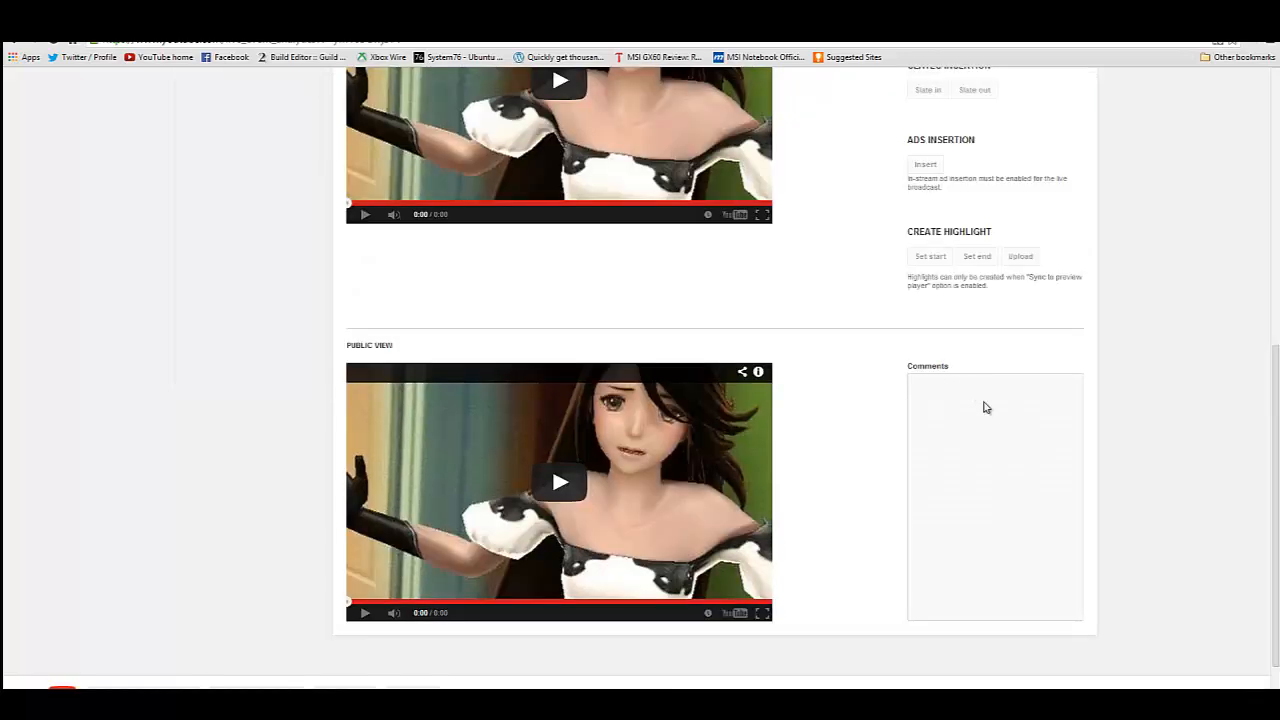
scroll(994, 374, "up", 4)
scroll(946, 376, "up", 2)
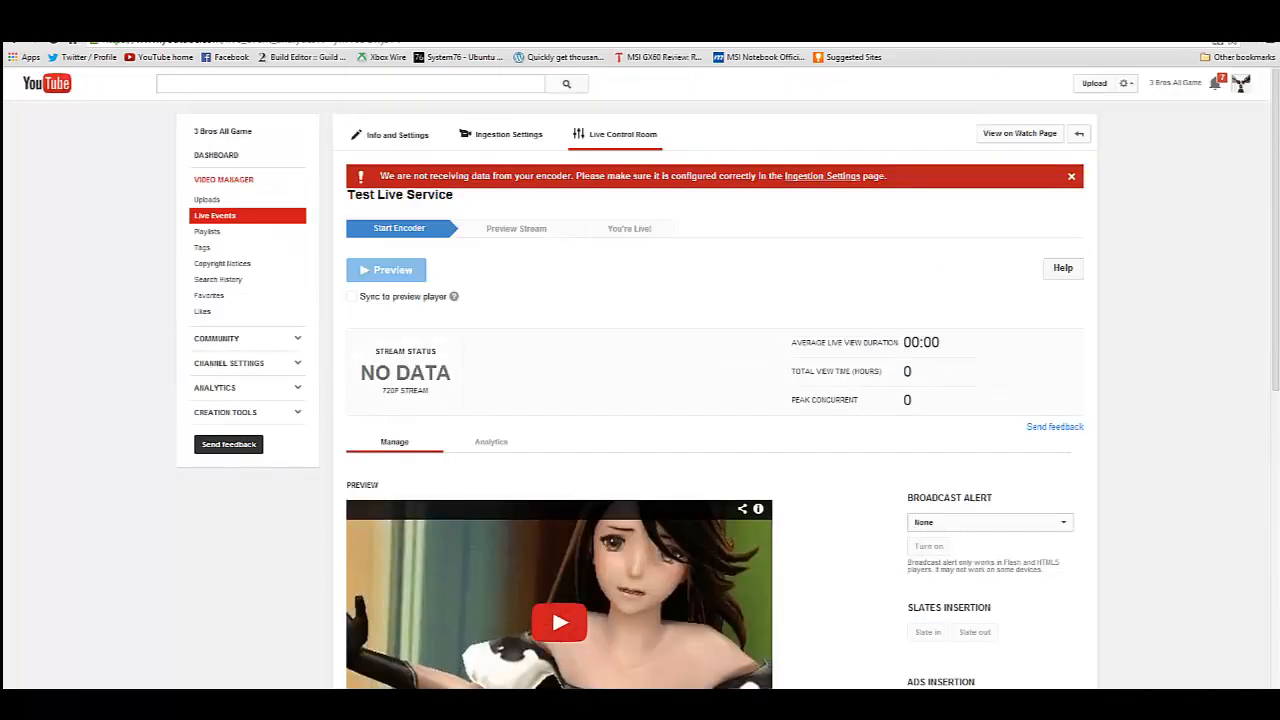
Switch to Open Broadcaster Software and select the "game only" scene.
mouse_move(222, 700)
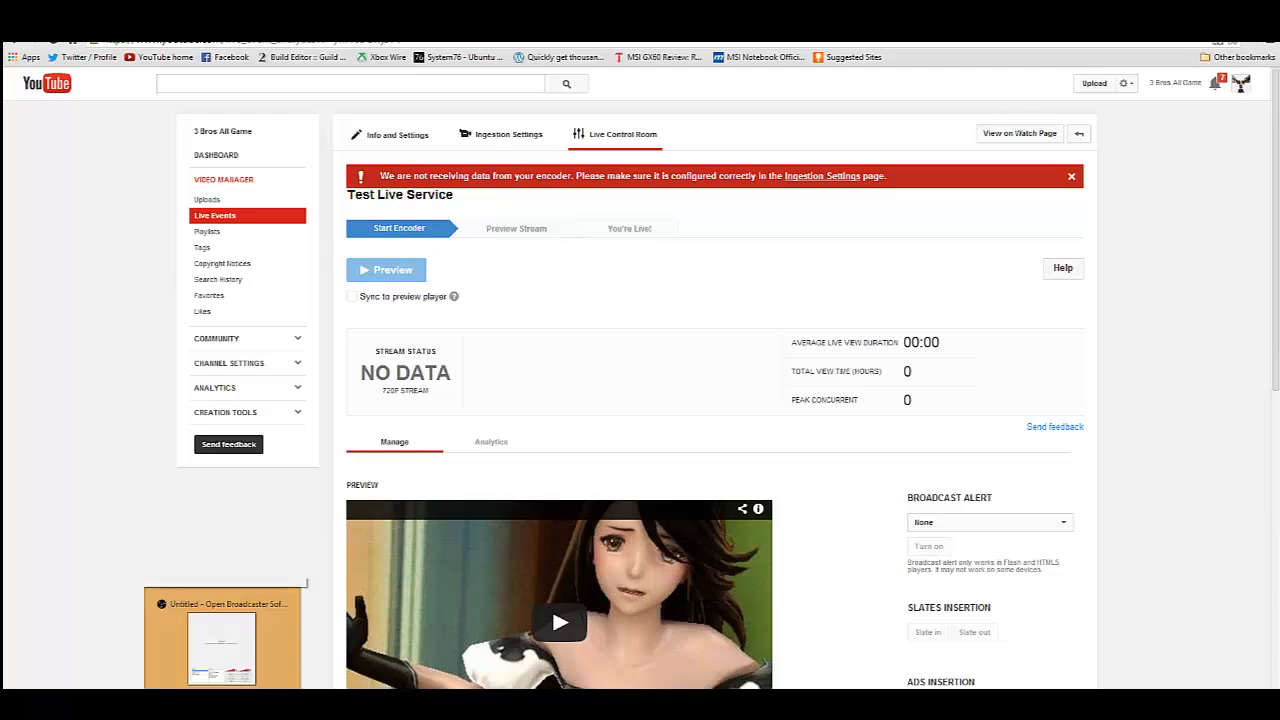
left_click(222, 645)
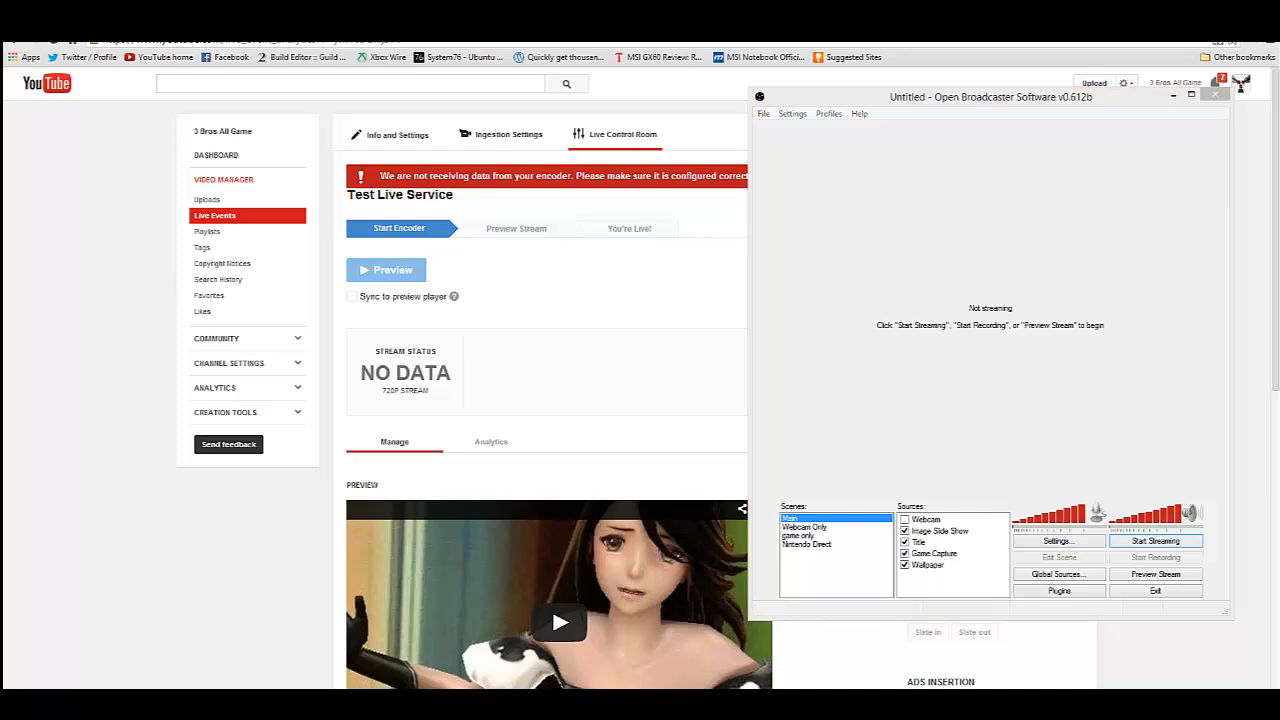
left_click(1051, 287)
left_click(980, 276)
left_click(800, 537)
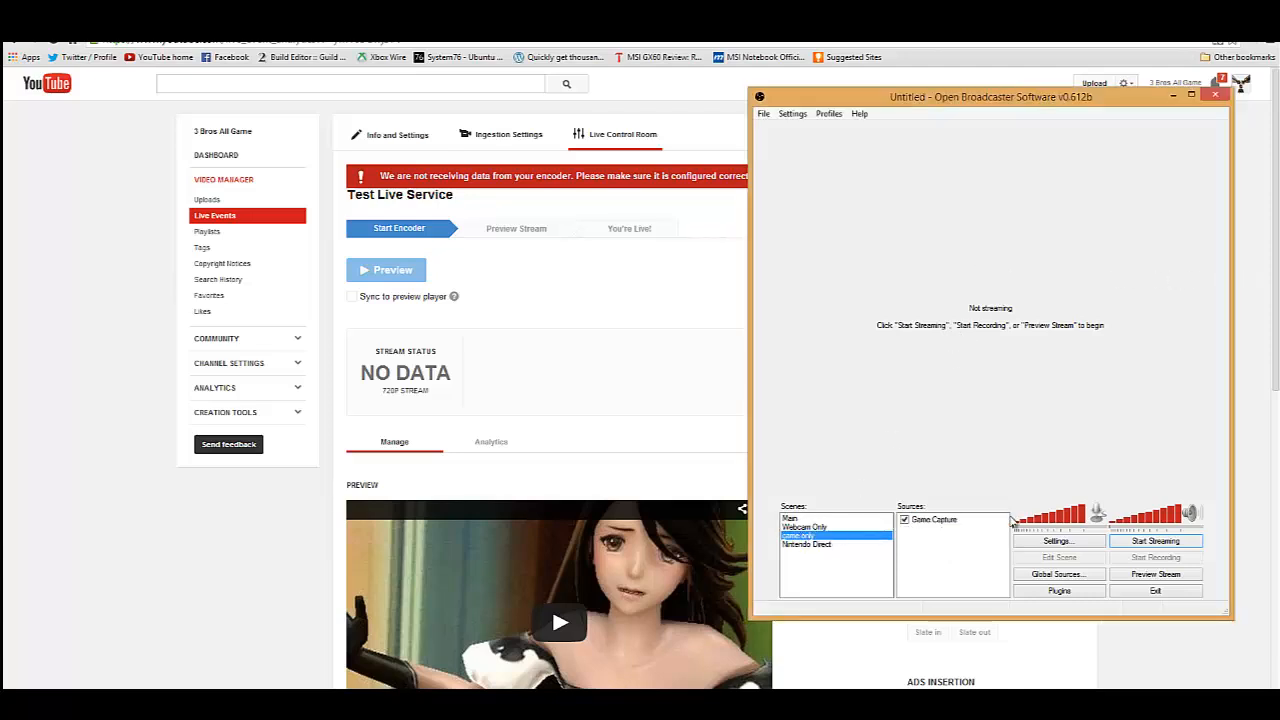
Confirm Elder Scrolls Online as the Game Capture source's application and start streaming.
right_click(947, 525)
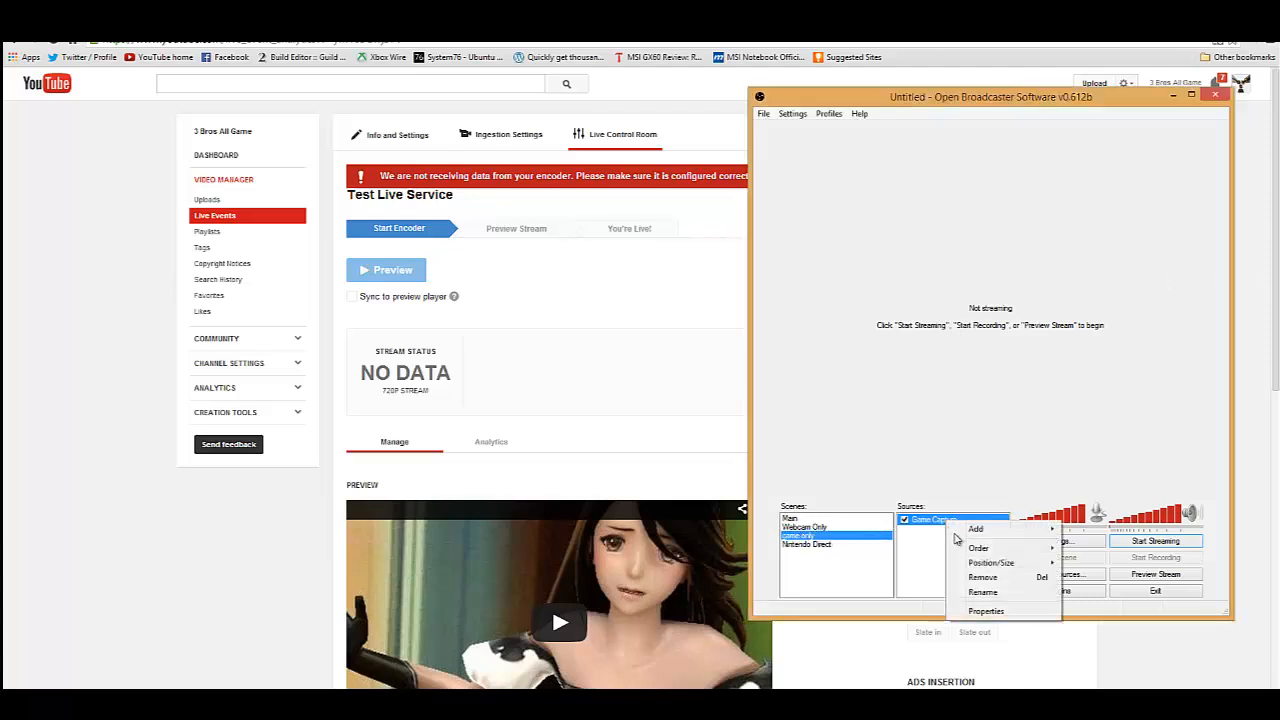
left_click(990, 610)
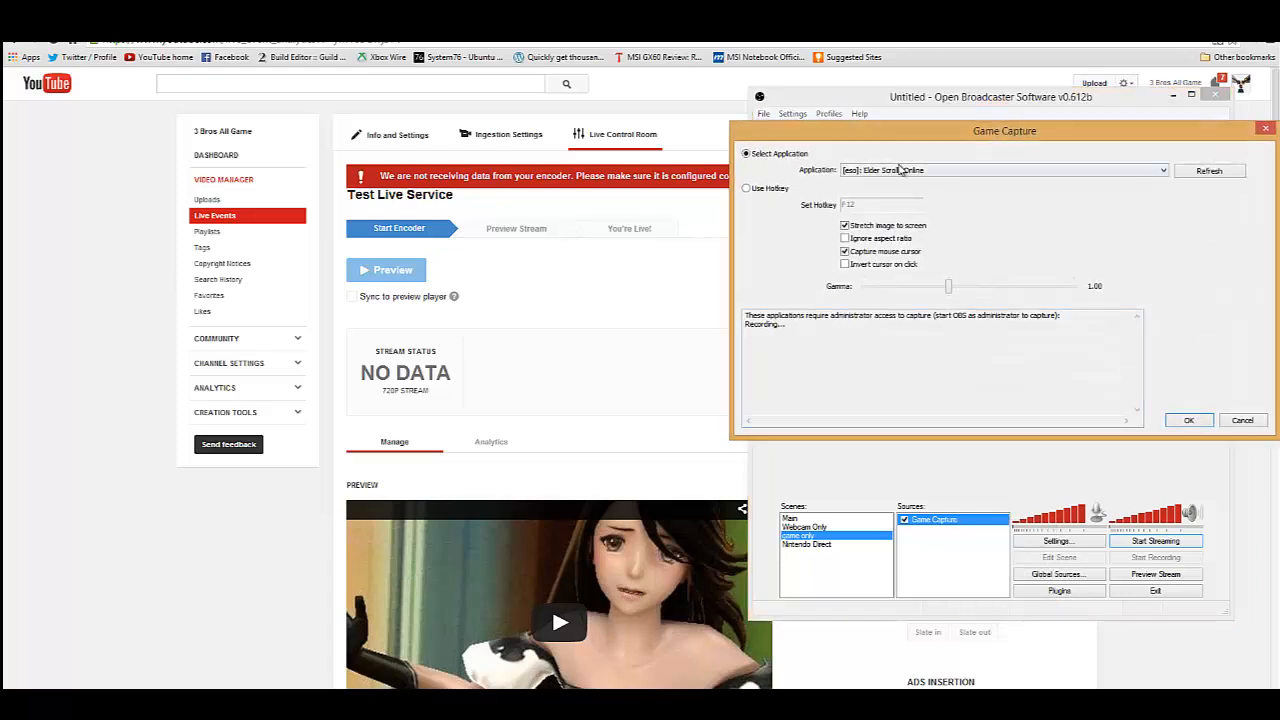
left_click(1188, 424)
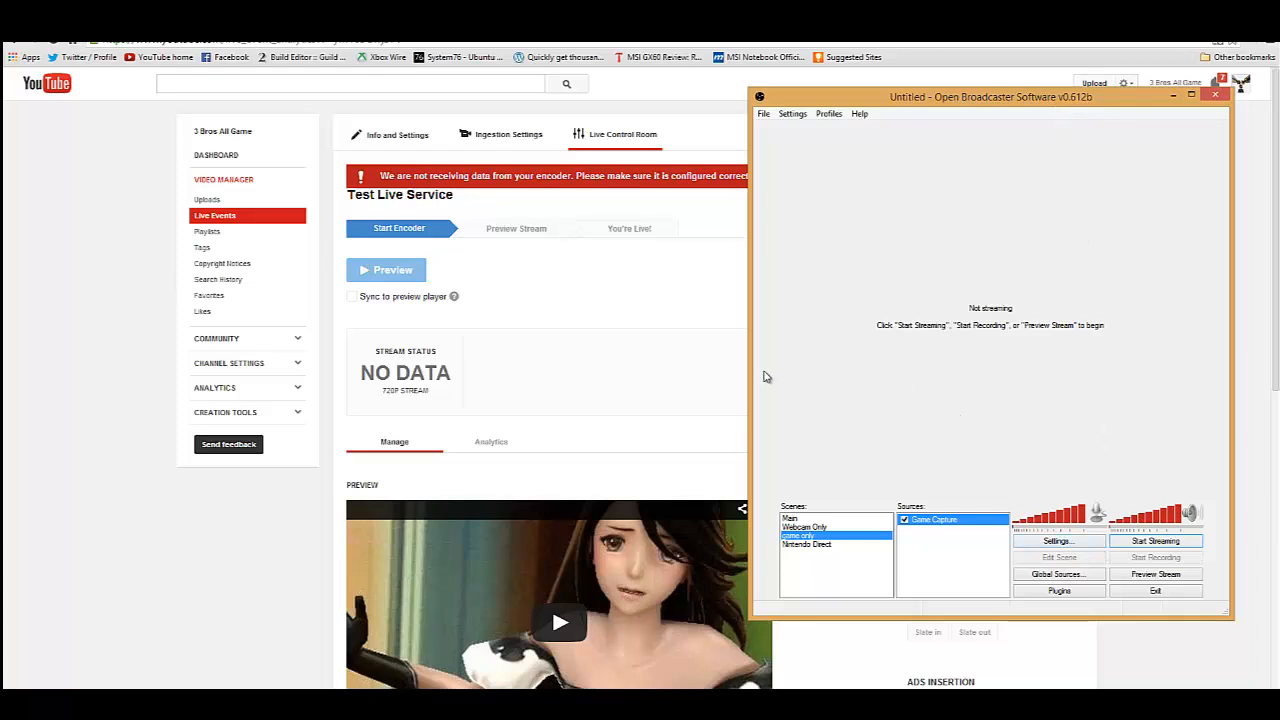
left_click(1171, 544)
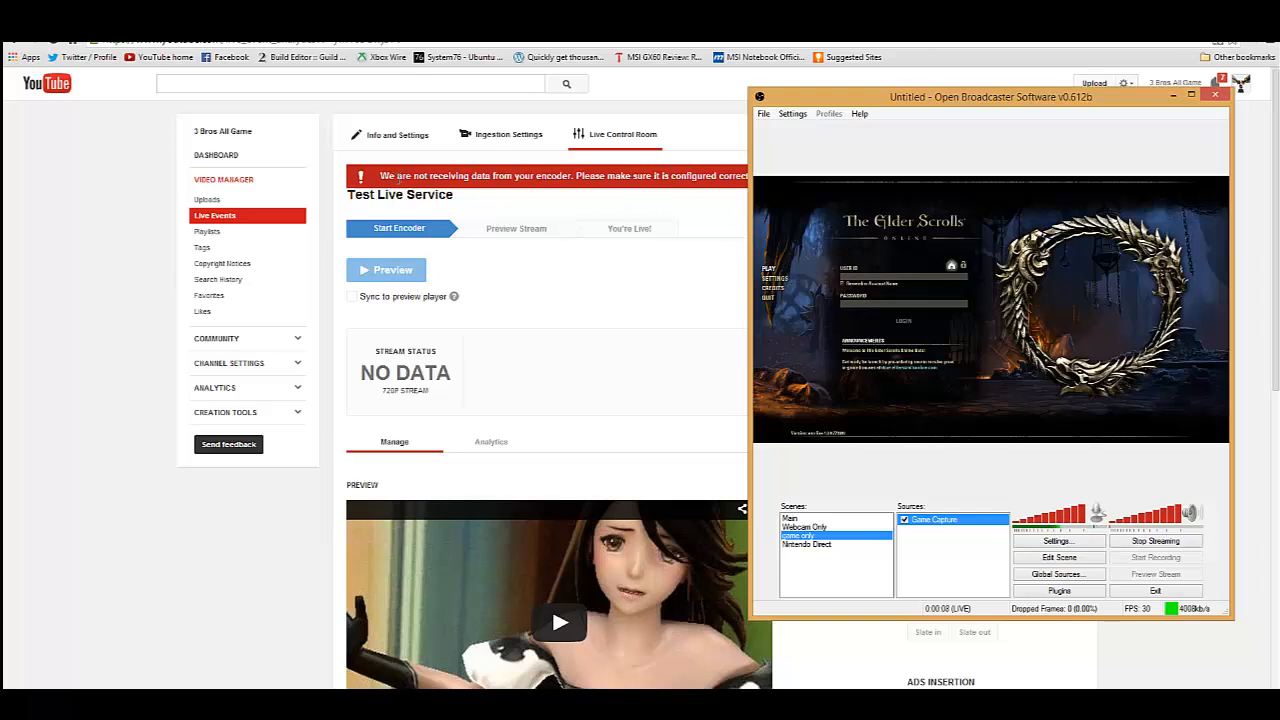
Return to YouTube's Live Control Room and start the preview of the Test Live Service stream.
left_click(732, 282)
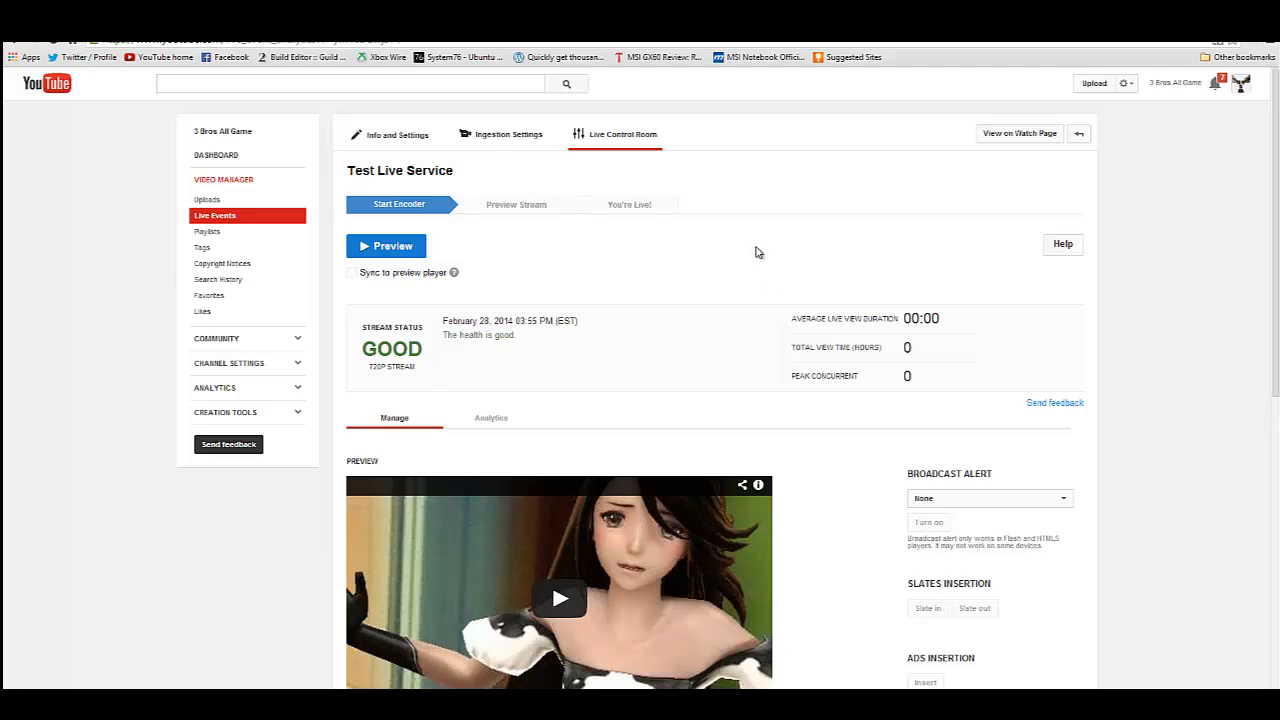
scroll(1150, 225, "down", 3)
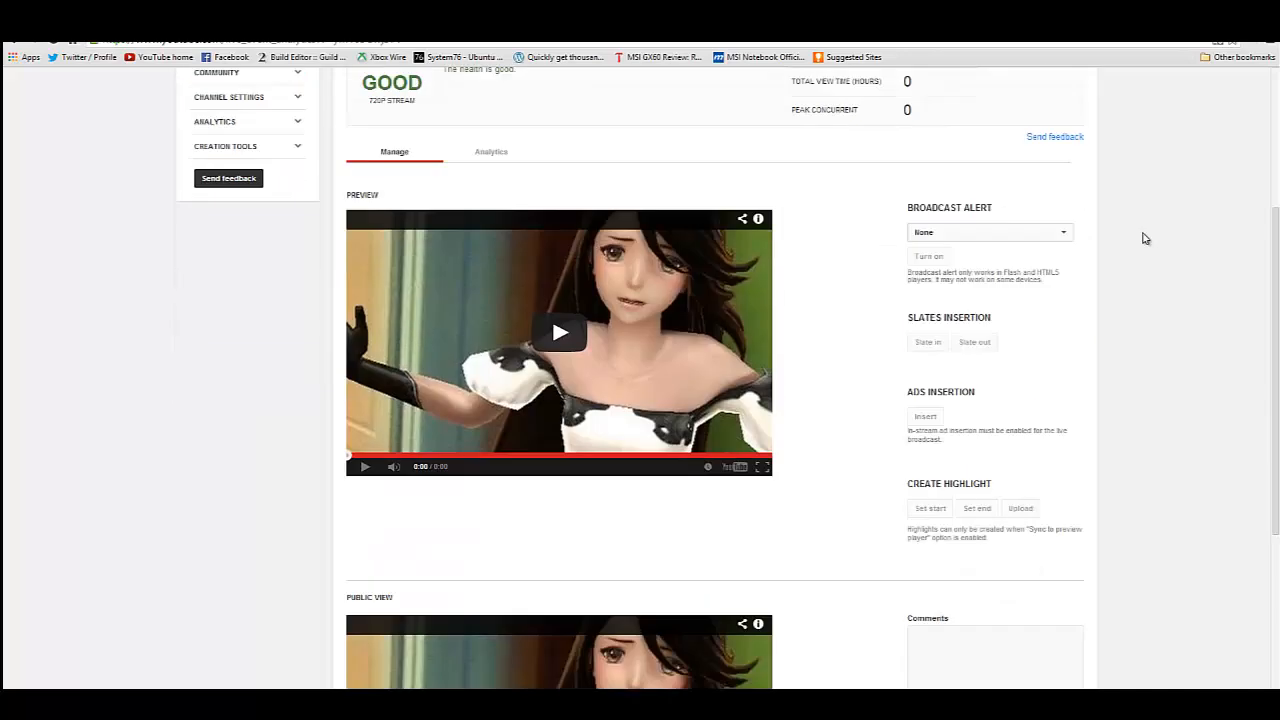
scroll(1145, 238, "up", 2)
scroll(1146, 241, "up", 1)
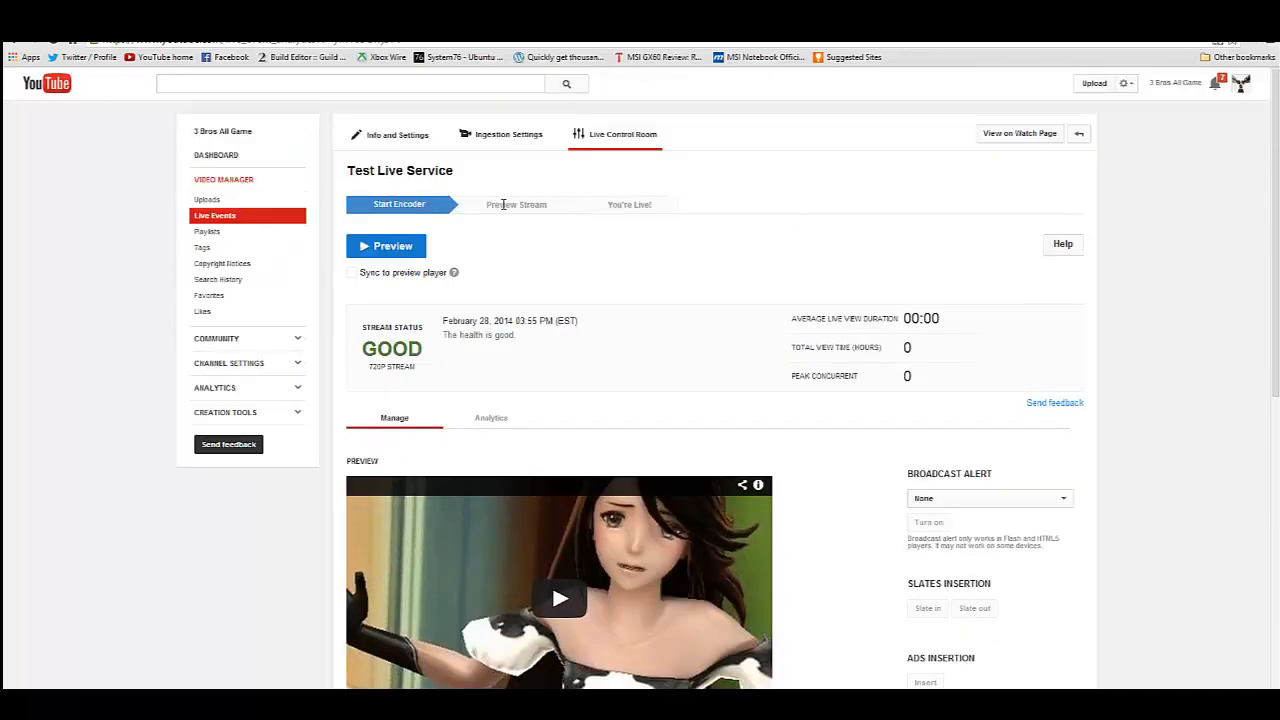
left_click(397, 250)
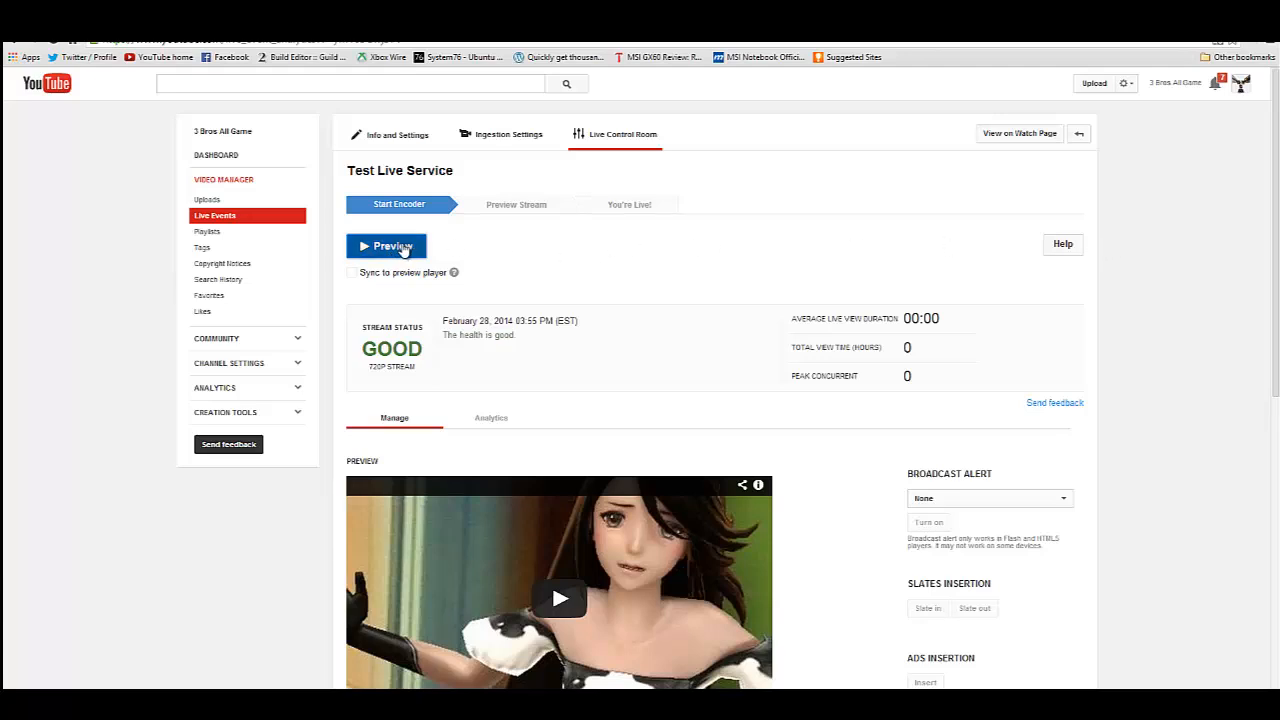
Confirm starting the Test Live Service preview and check the stream status and preview player while it prepares.
left_click(672, 132)
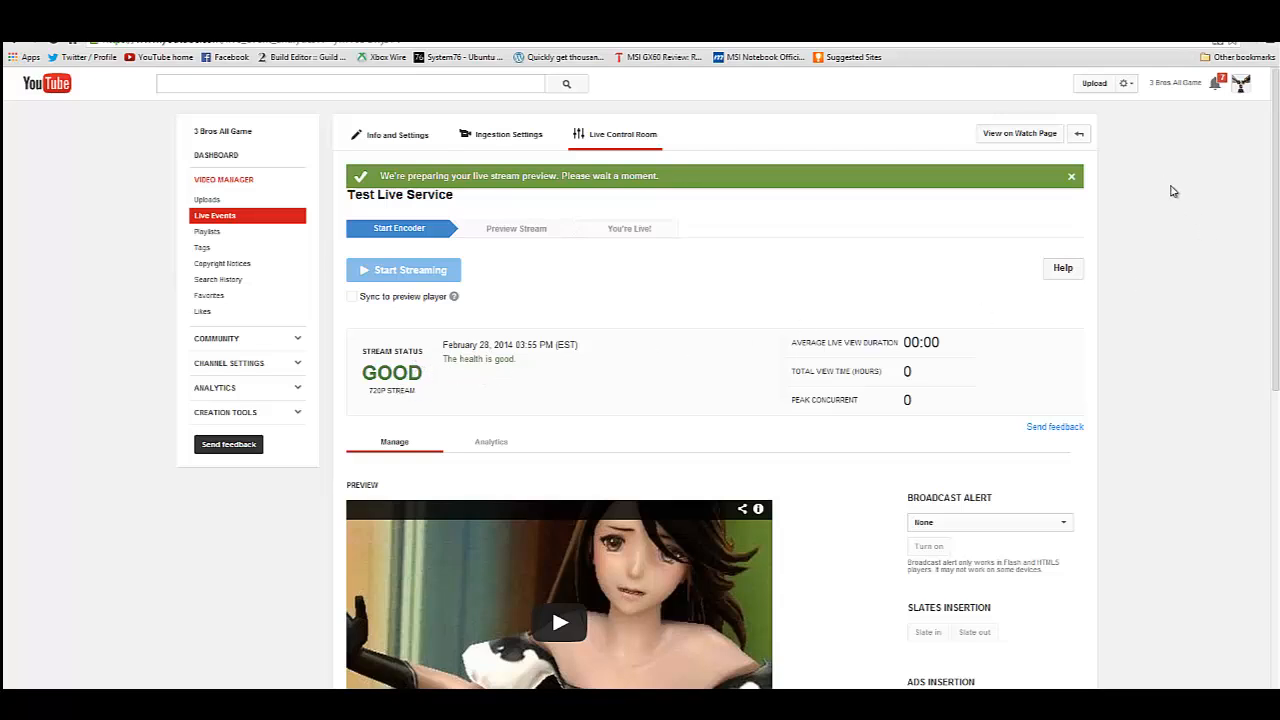
scroll(1215, 218, "down", 3)
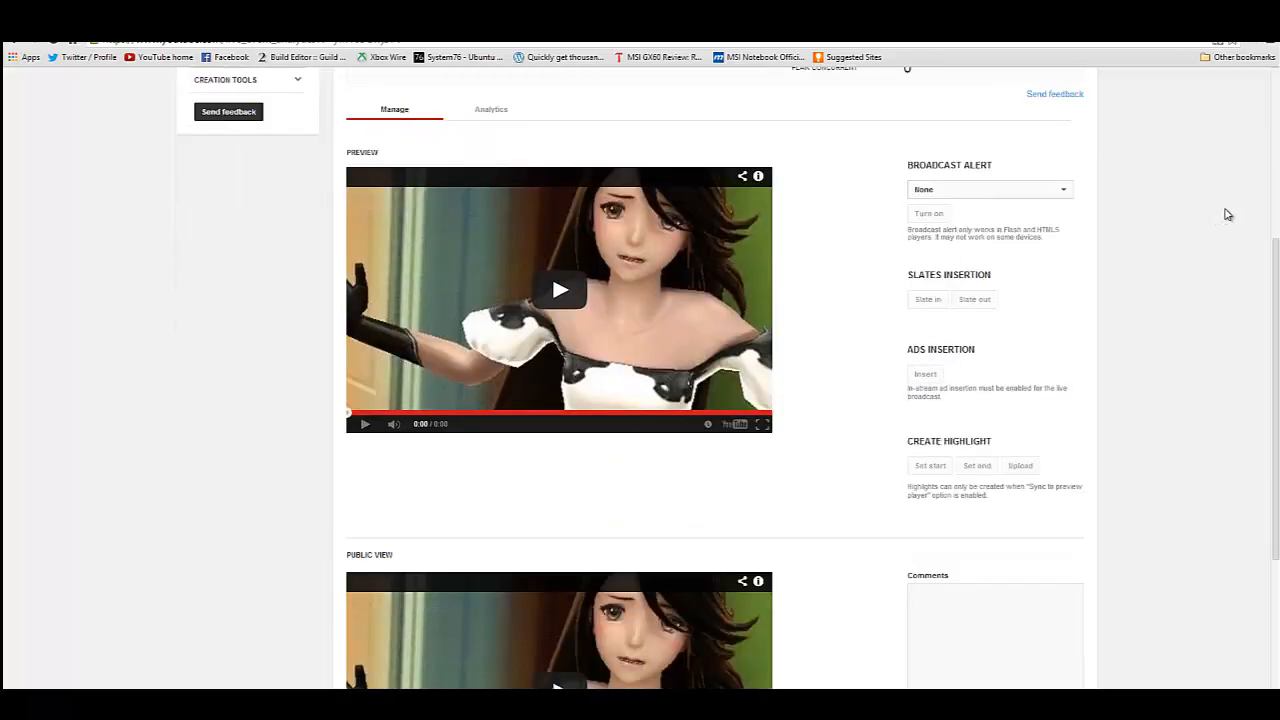
scroll(1265, 222, "up", 3)
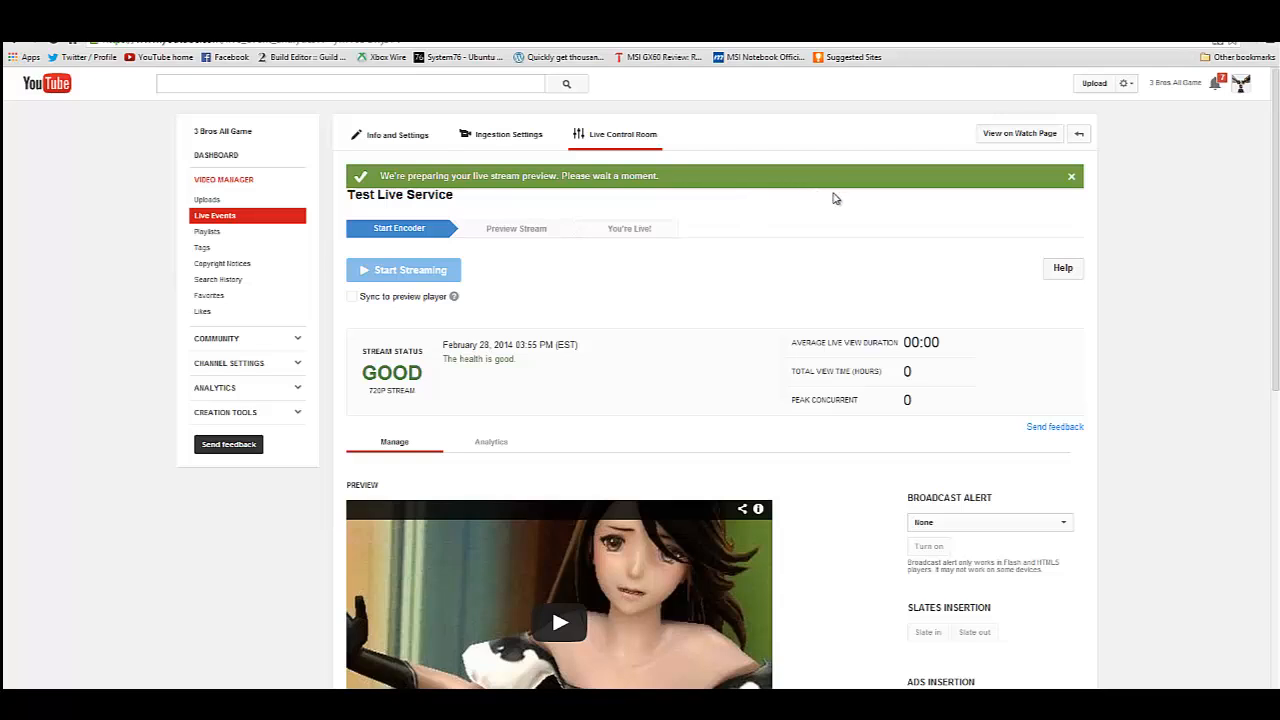
scroll(836, 198, "down", 2)
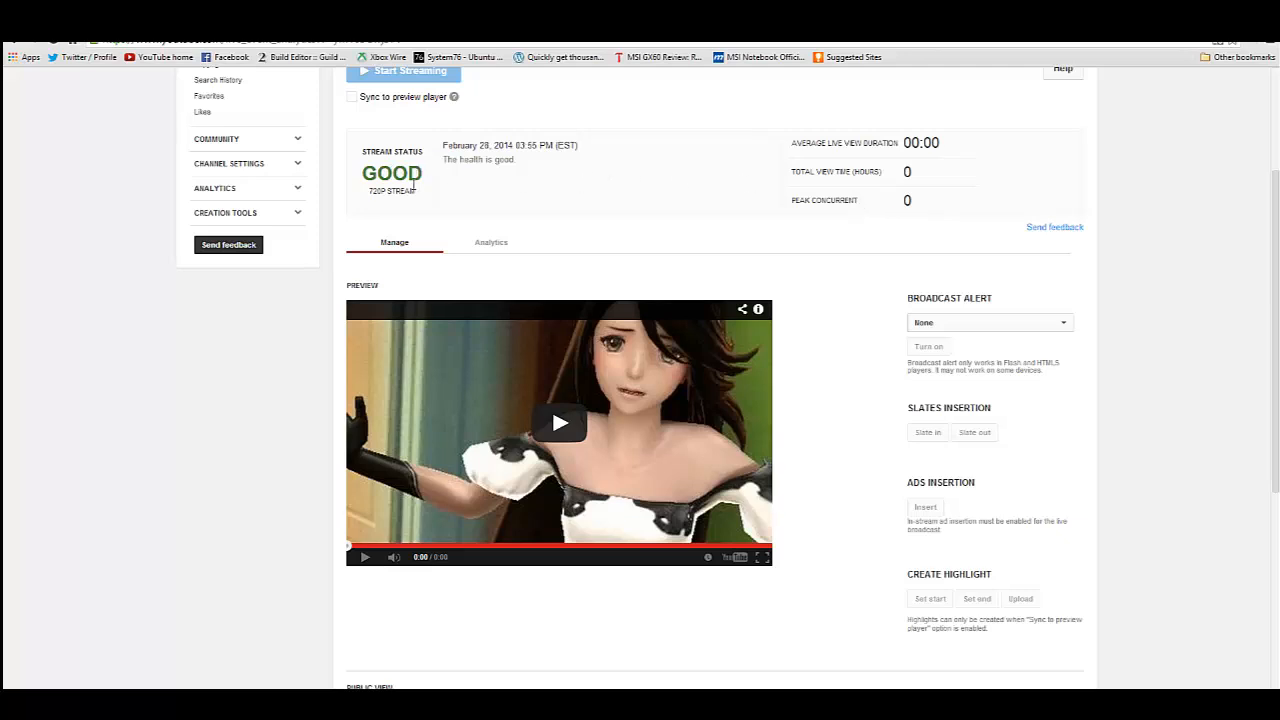
Read what the average live view duration, total view time and peak concurrent statistics mean.
scroll(859, 141, "down", 1)
mouse_move(820, 120)
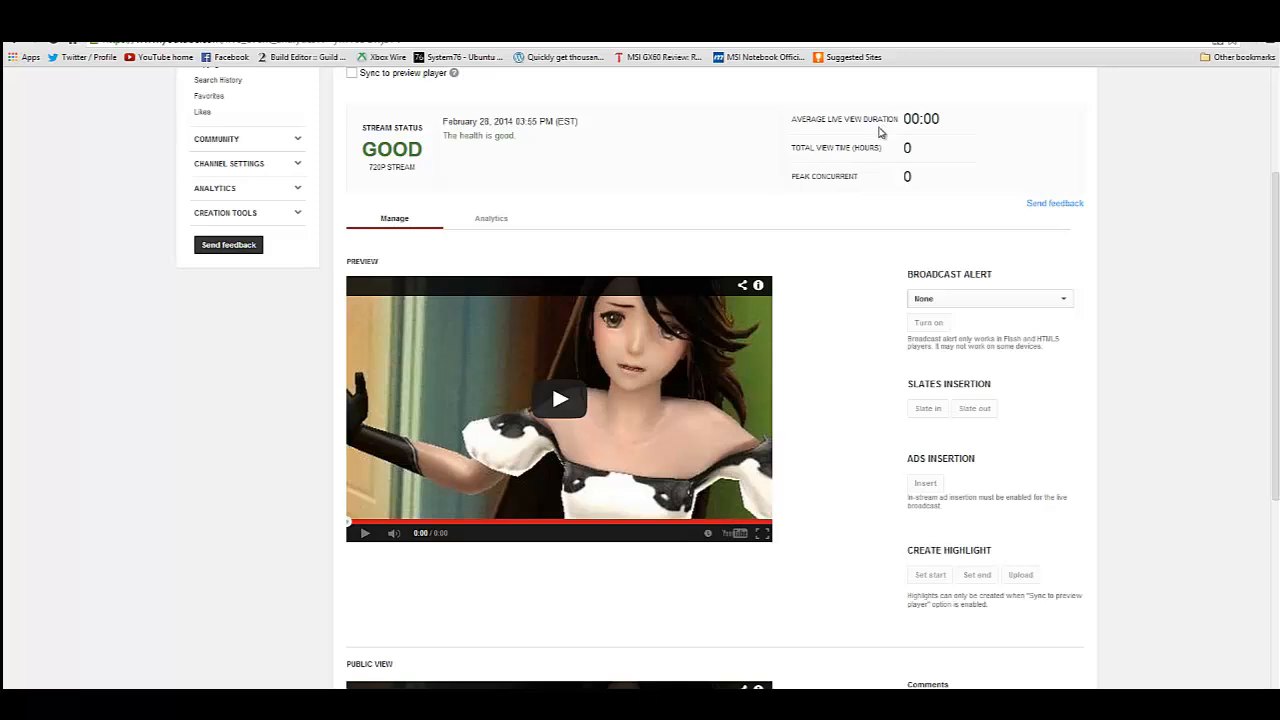
mouse_move(830, 151)
mouse_move(853, 176)
scroll(848, 184, "down", 2)
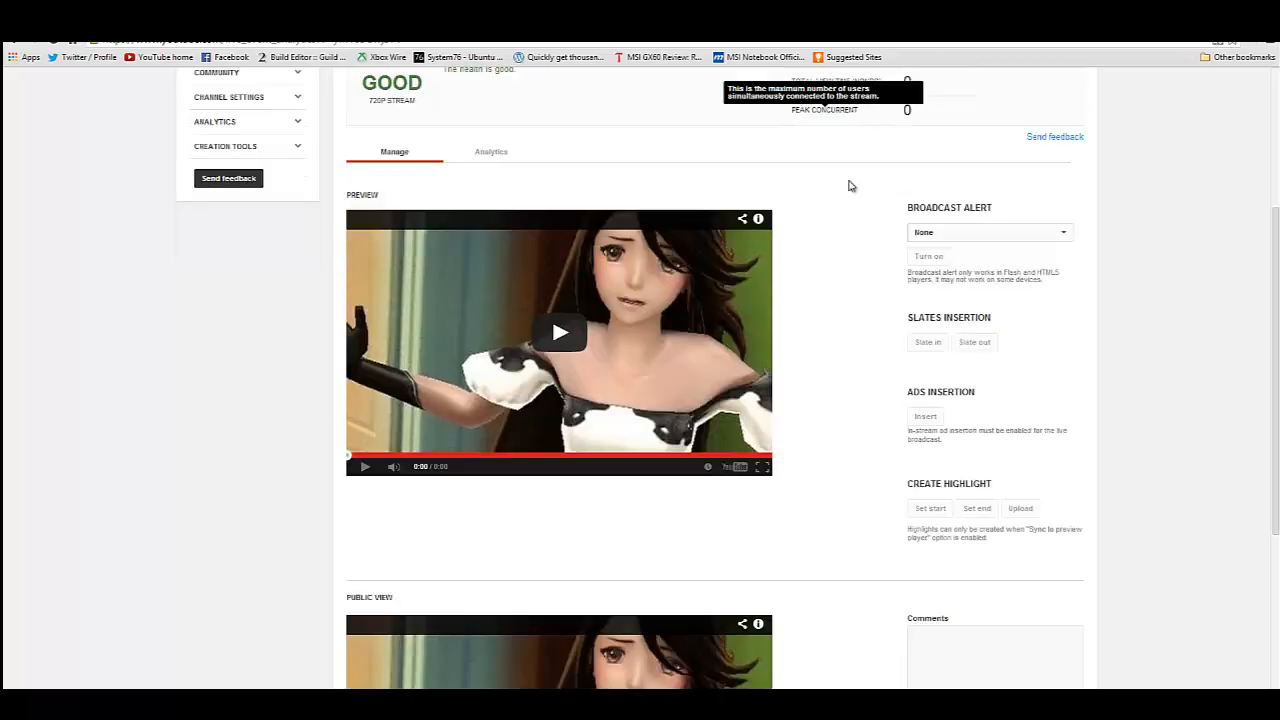
Examine the broadcast alert, slates insertion, ads insertion and create highlight controls, plus the public view's comments area.
scroll(860, 180, "down", 2)
scroll(874, 169, "up", 1)
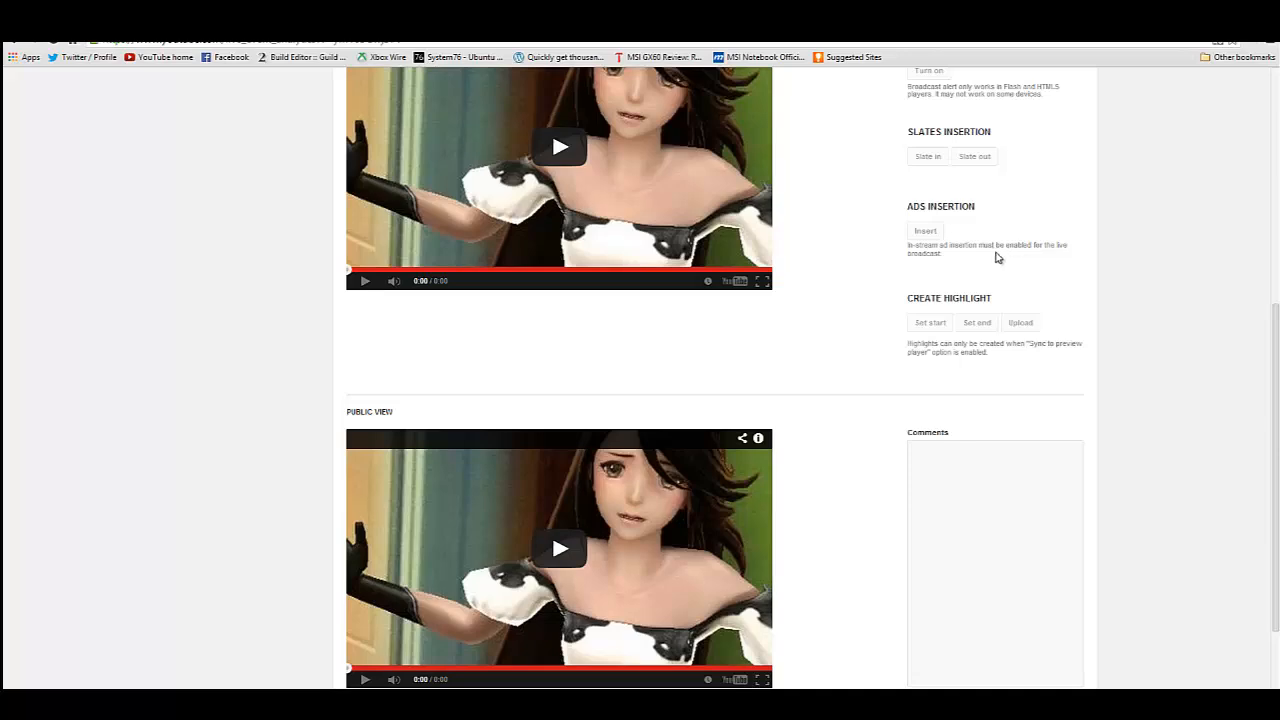
scroll(980, 248, "up", 3)
scroll(980, 248, "down", 3)
scroll(975, 255, "up", 1)
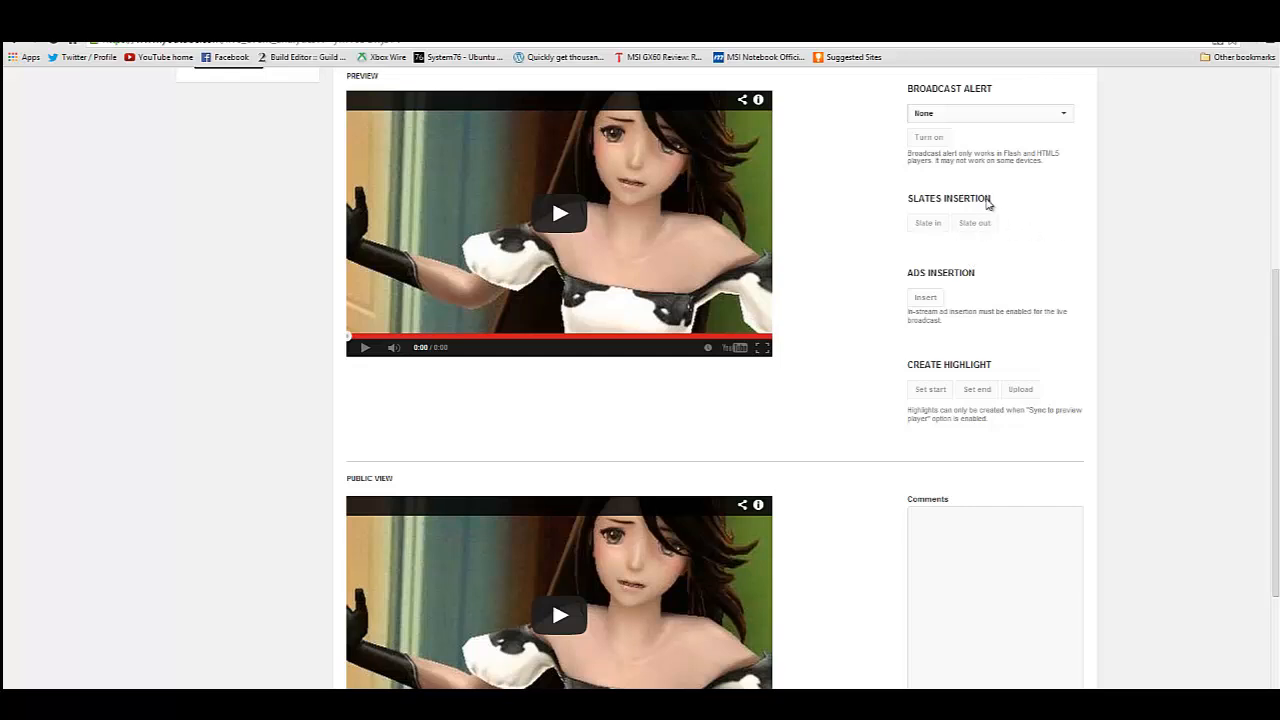
scroll(1071, 265, "down", 2)
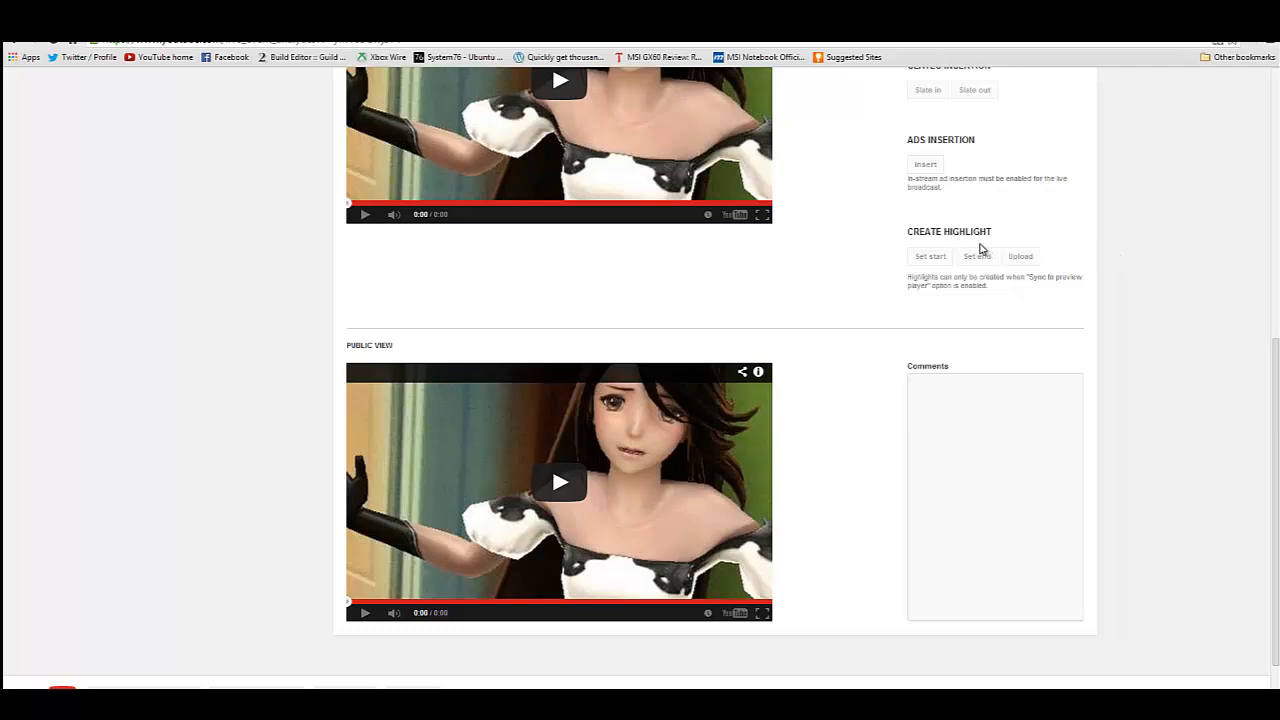
scroll(966, 254, "up", 3)
scroll(966, 270, "down", 2)
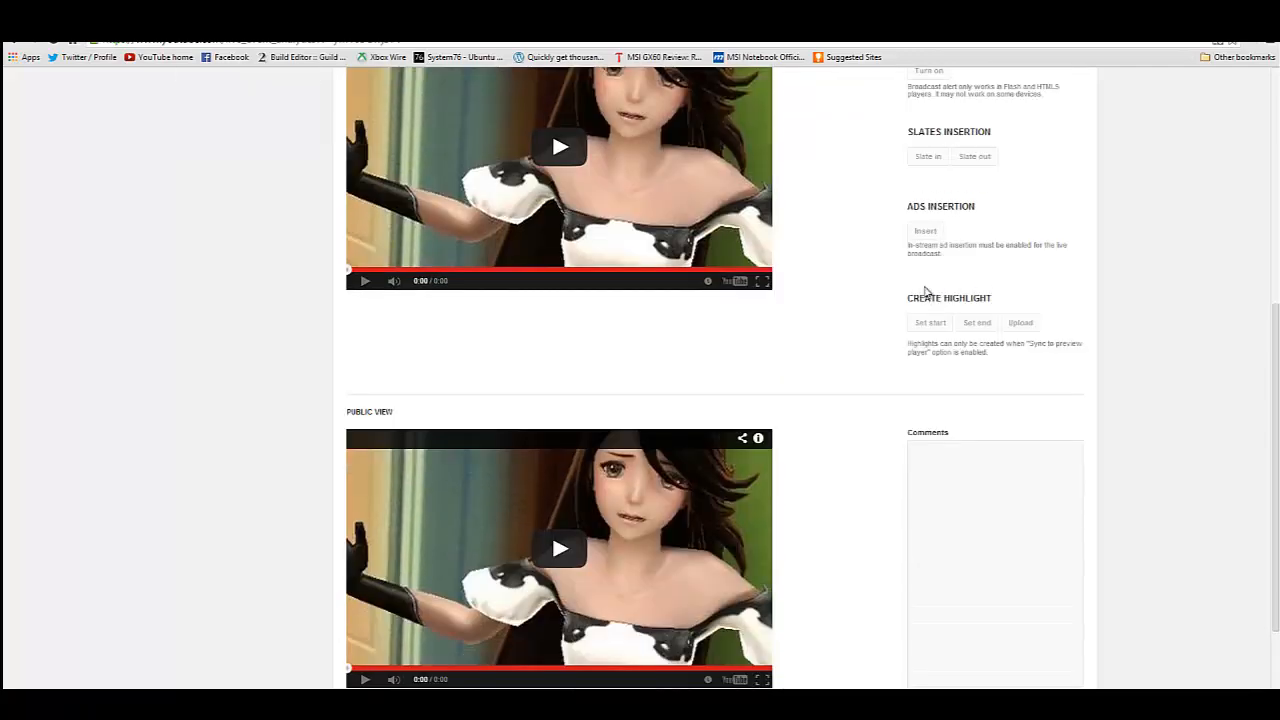
scroll(960, 248, "down", 1)
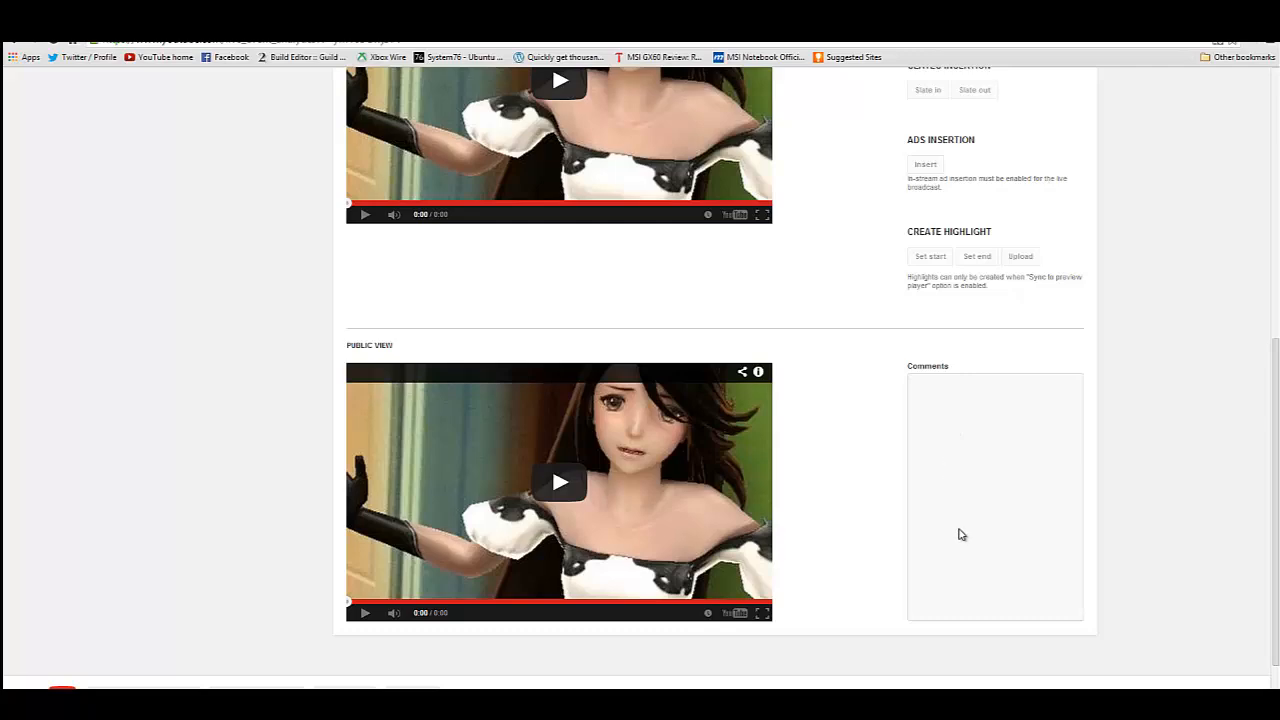
scroll(966, 437, "down", 1)
scroll(963, 425, "up", 6)
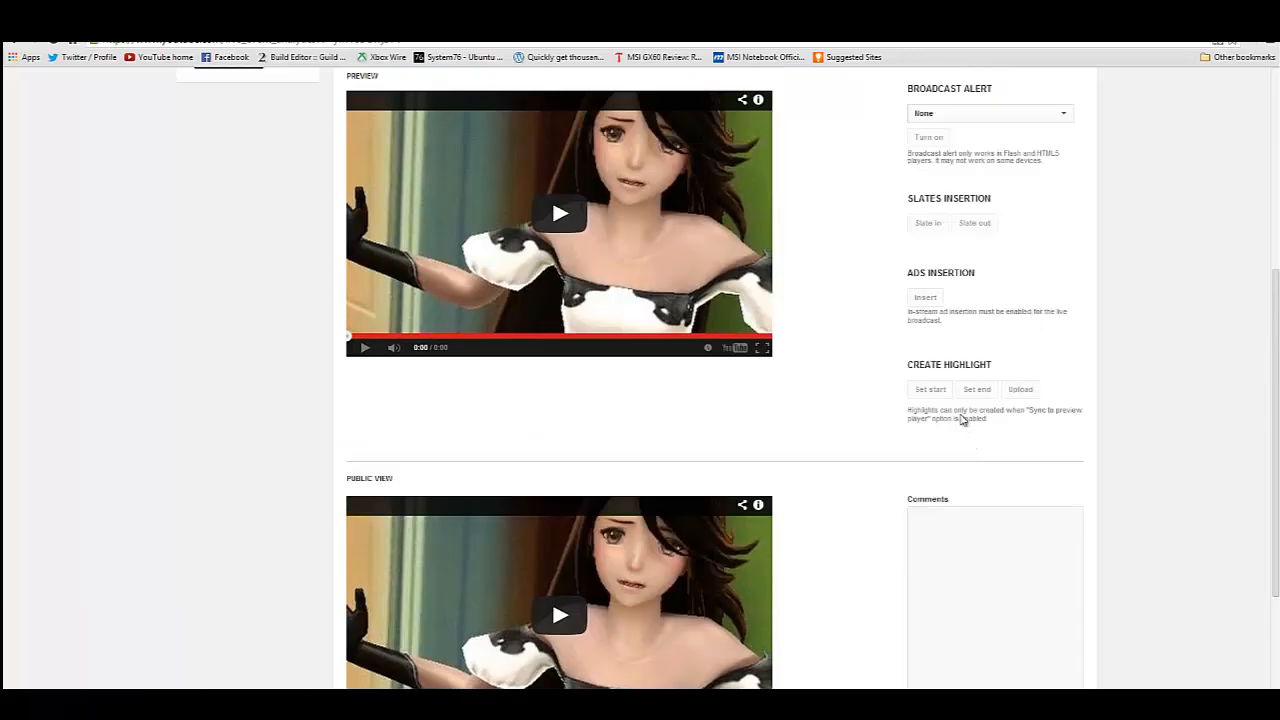
scroll(965, 410, "down", 6)
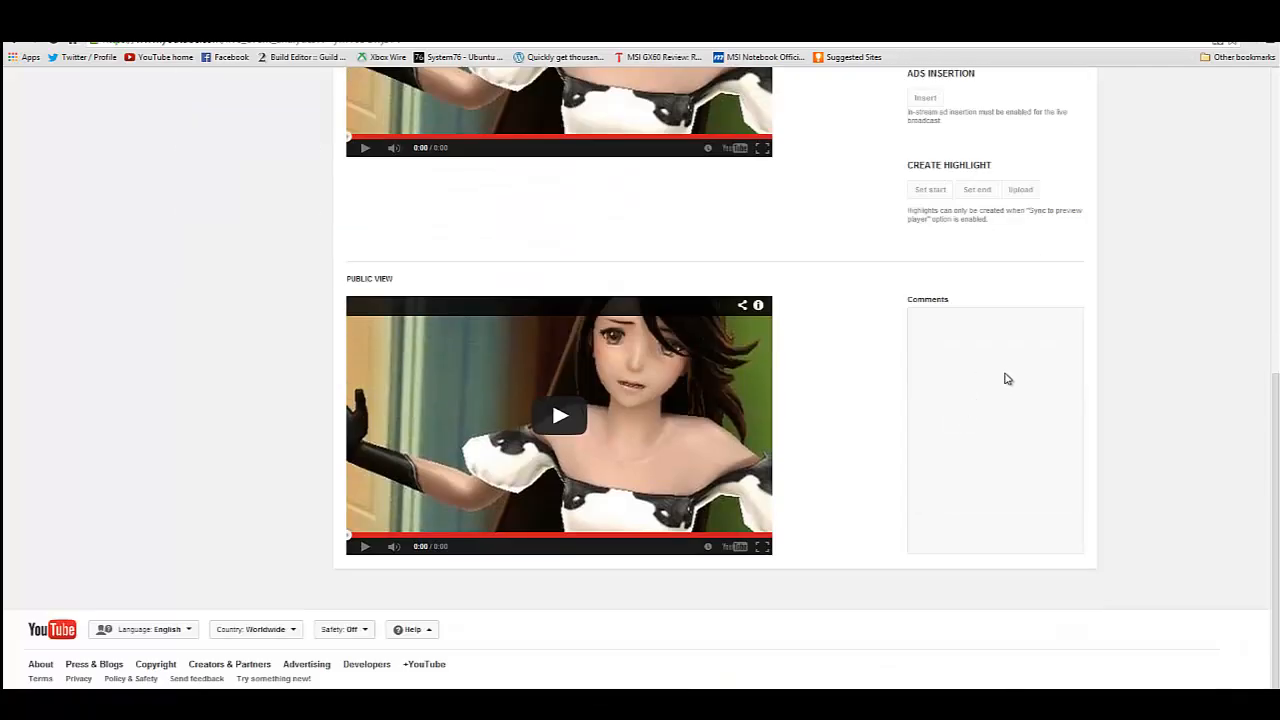
Show the live event's analytics and look over its filters and viewer statistics.
scroll(1005, 380, "up", 8)
scroll(1000, 380, "up", 1)
left_click(527, 424)
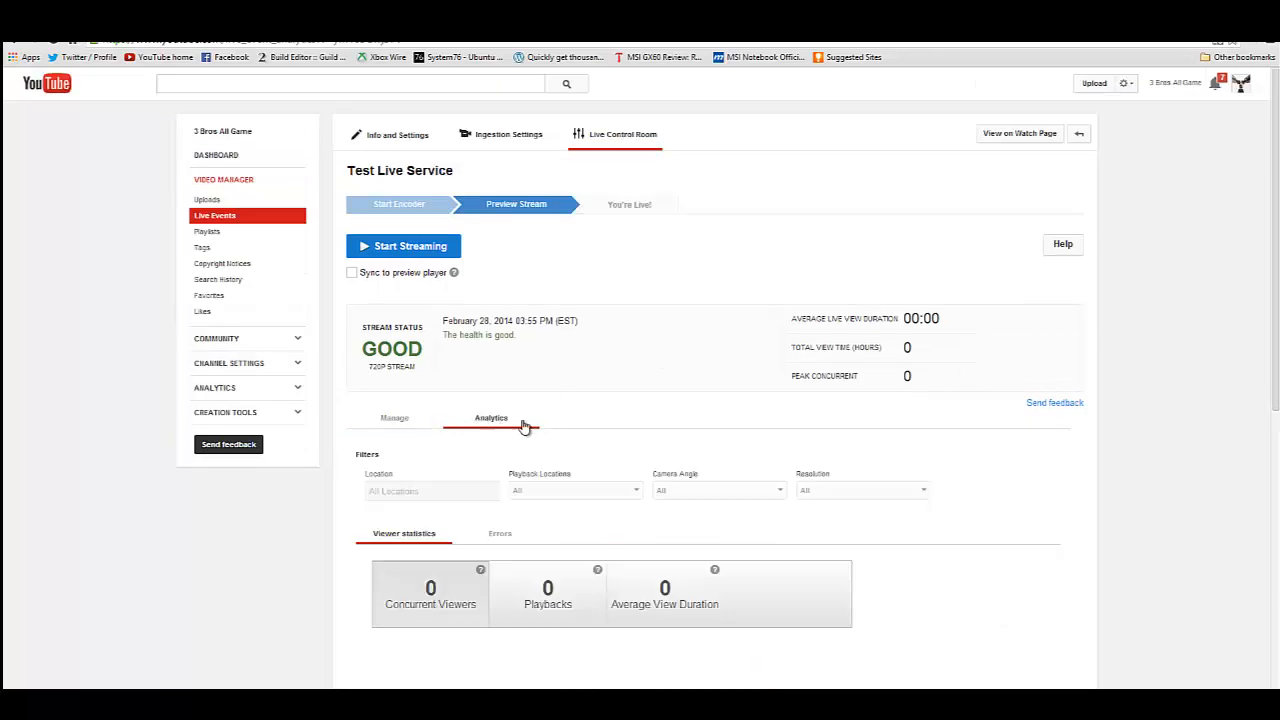
scroll(670, 390, "down", 4)
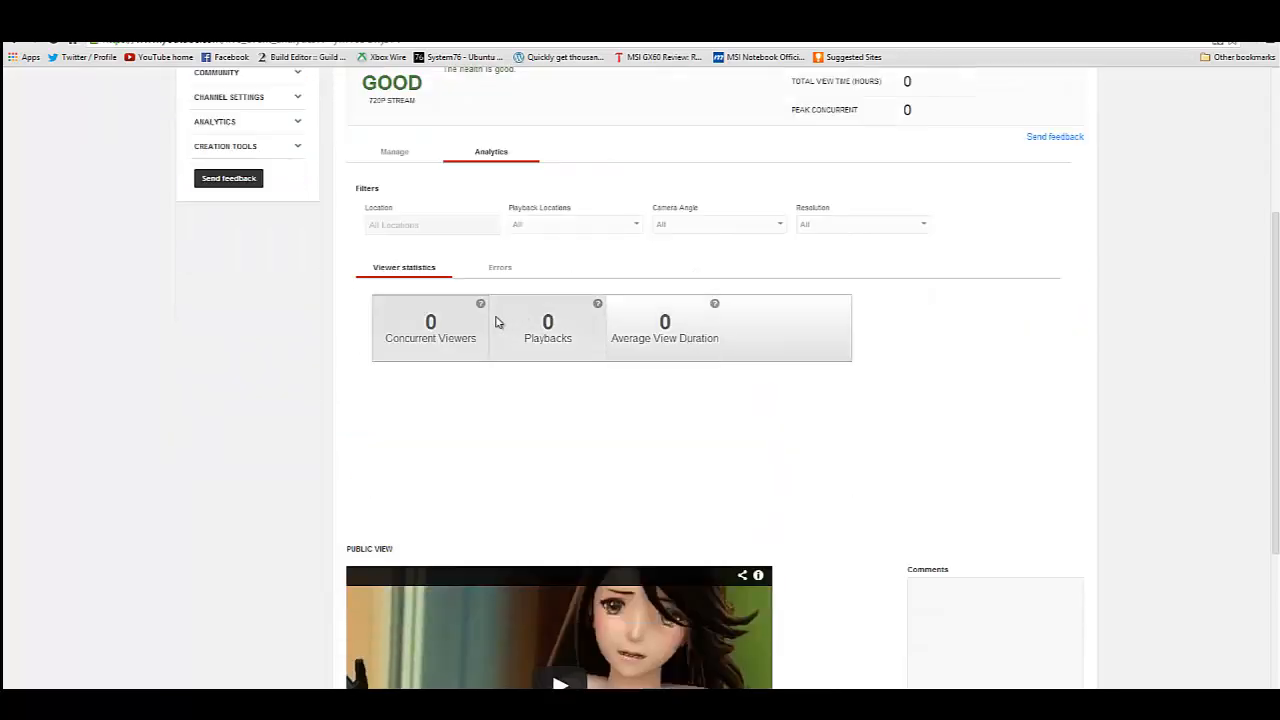
scroll(640, 310, "up", 4)
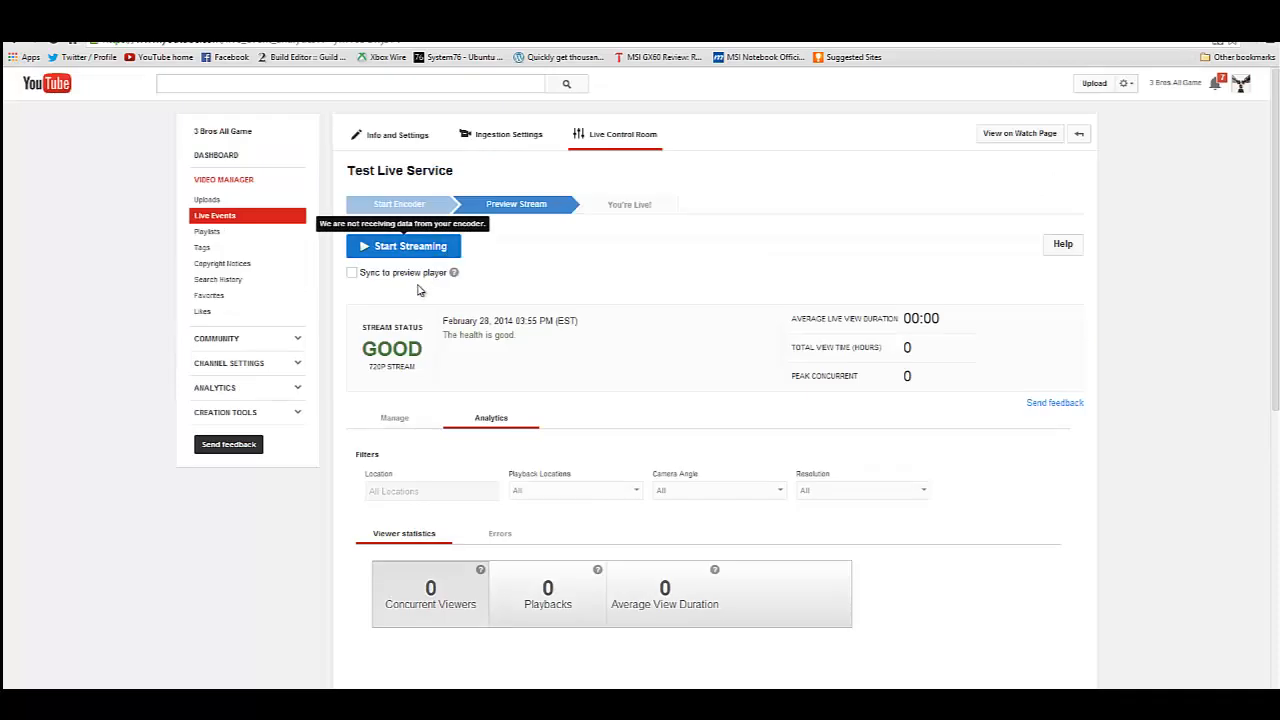
Return to the event's management view and check the preview and public view players.
left_click(392, 420)
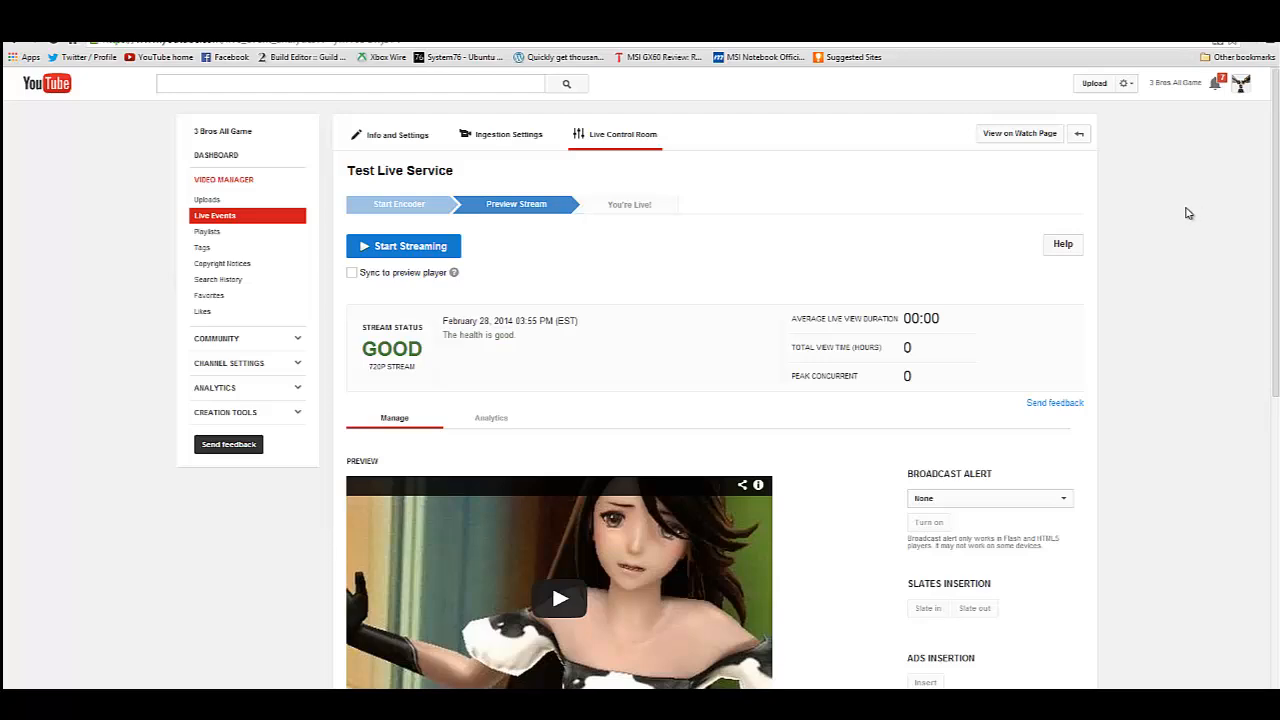
scroll(1206, 178, "down", 6)
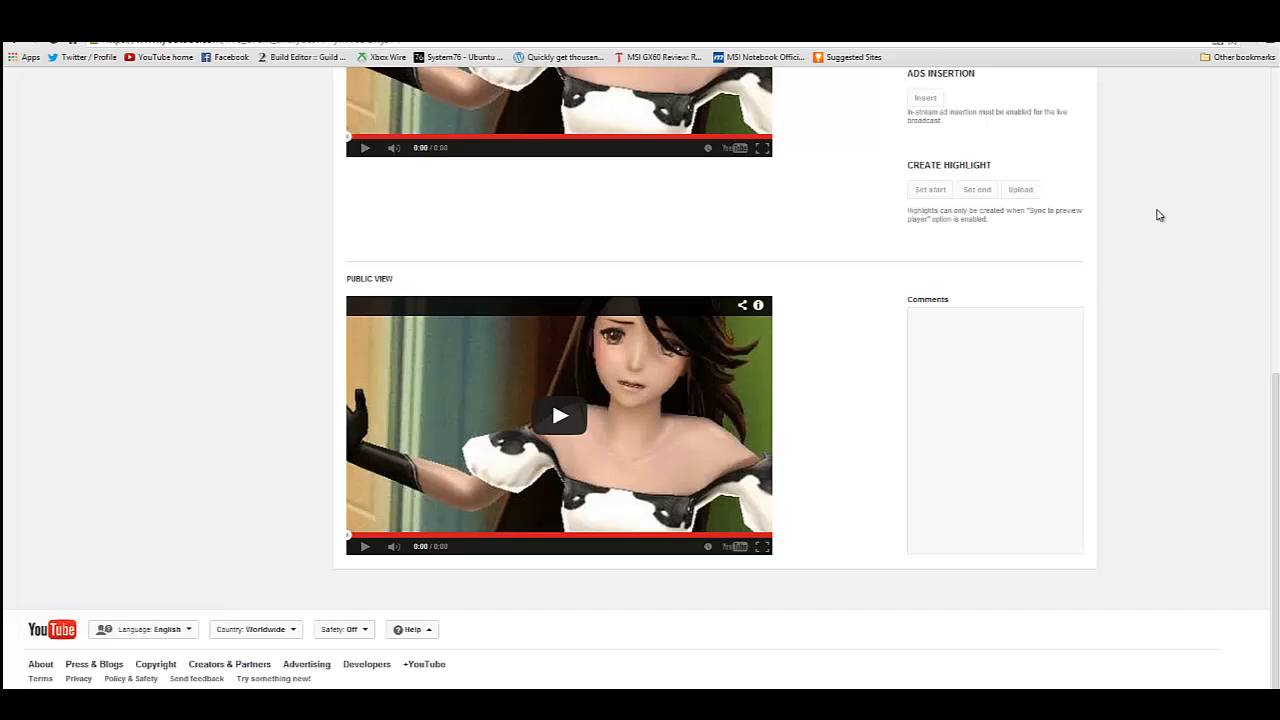
scroll(1156, 227, "up", 6)
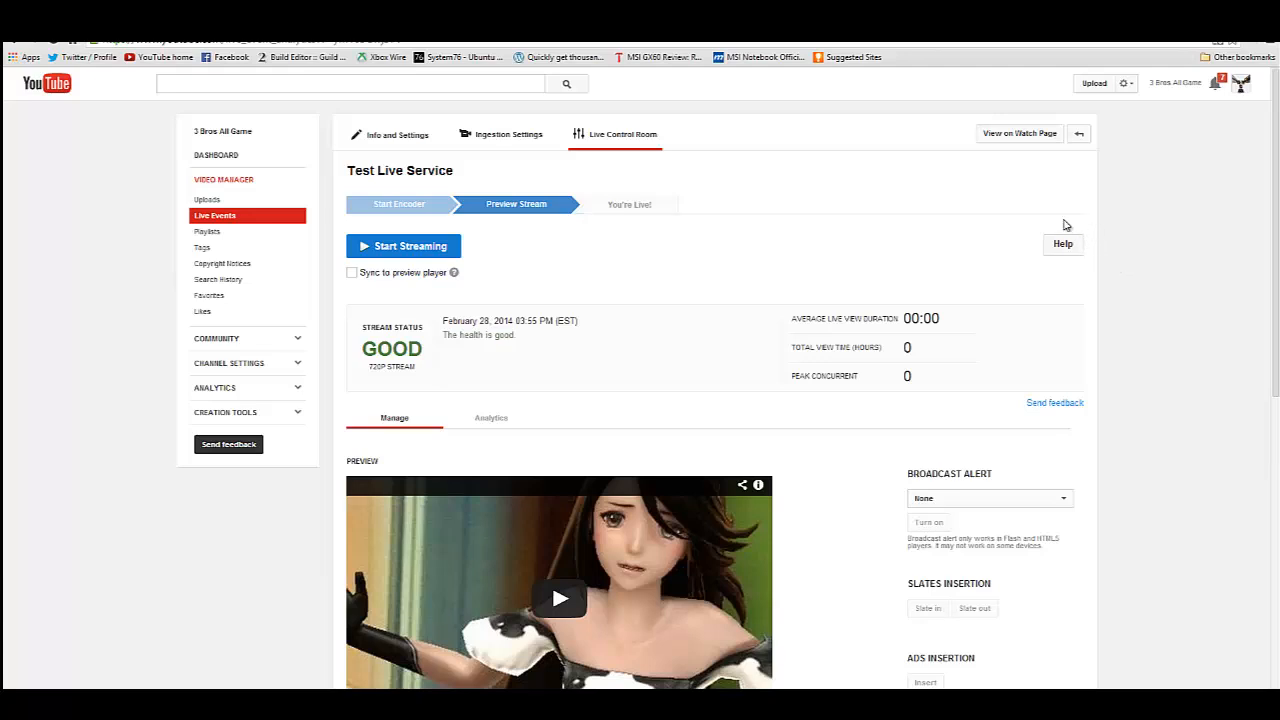
View the Test Live Service event's watch page and return to the Live Control Room.
left_click(1024, 142)
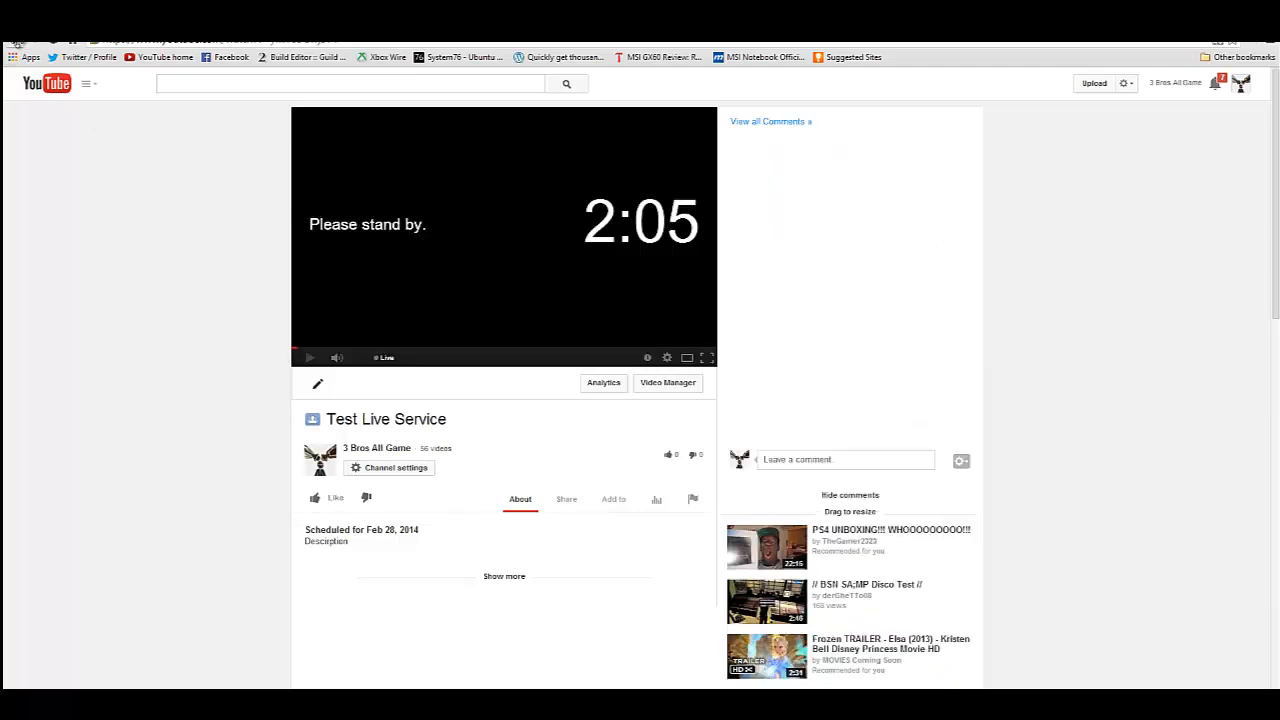
left_click(23, 46)
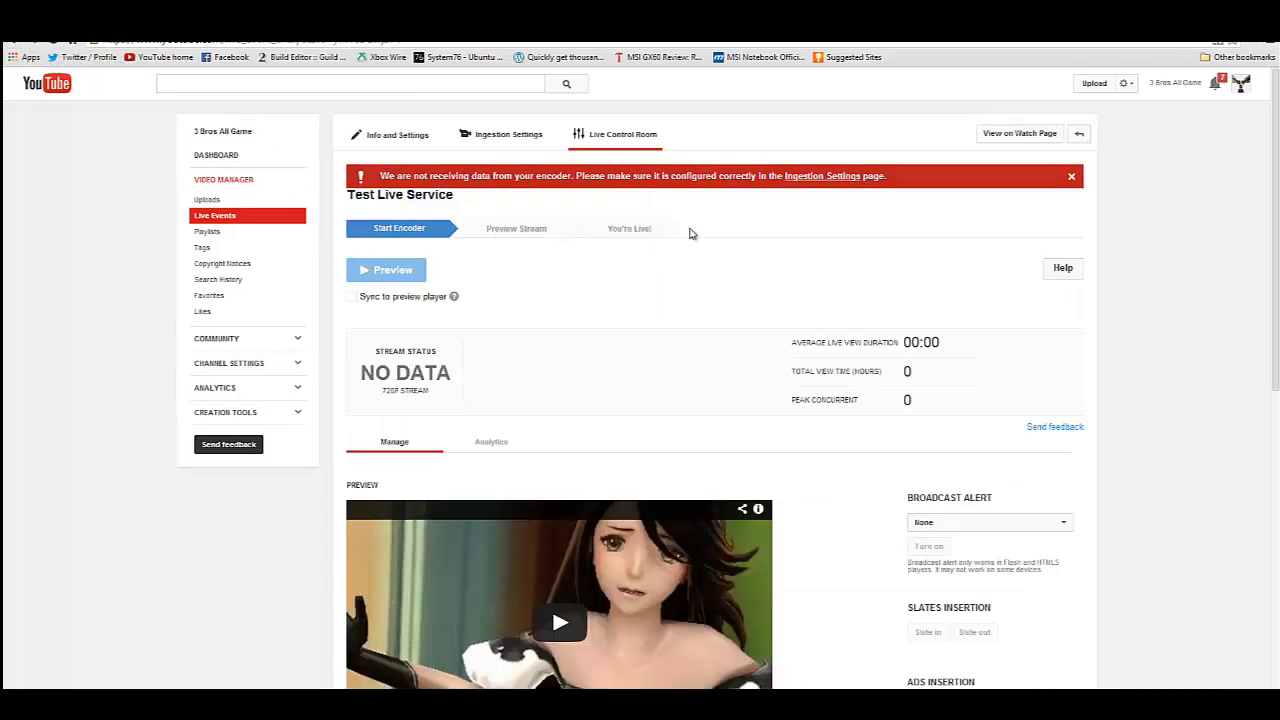
right_click(997, 145)
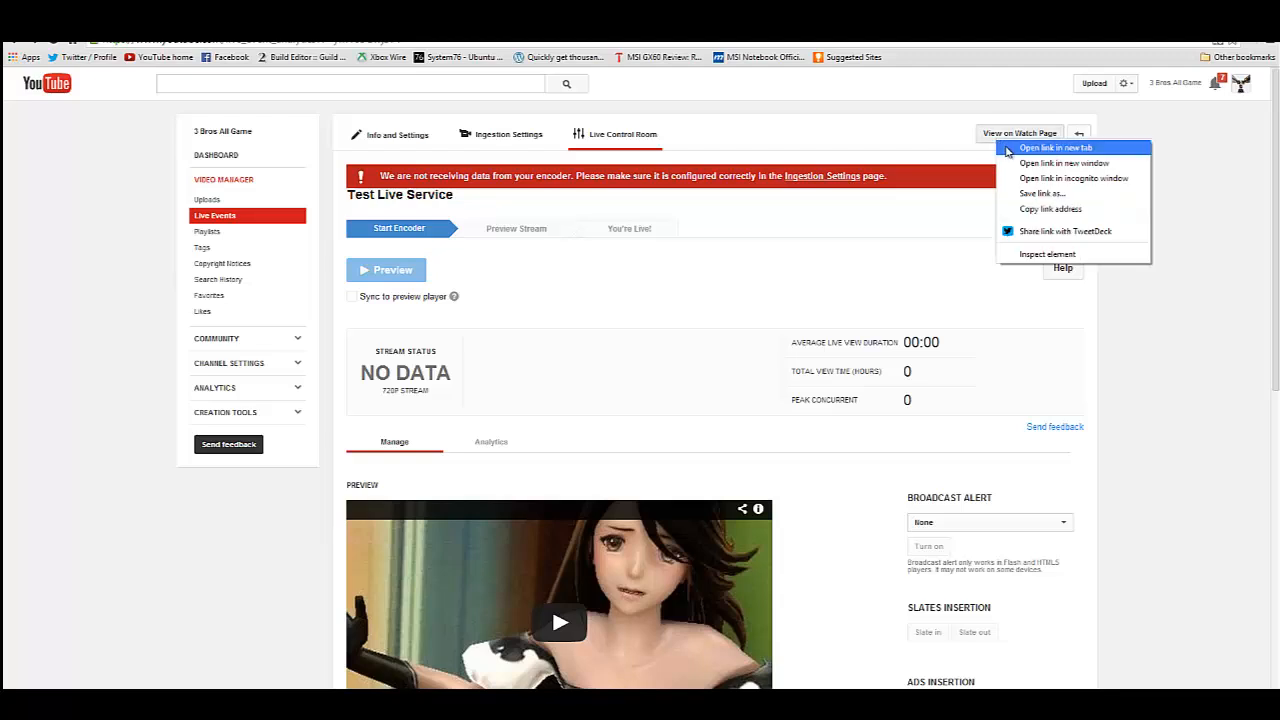
left_click(627, 115)
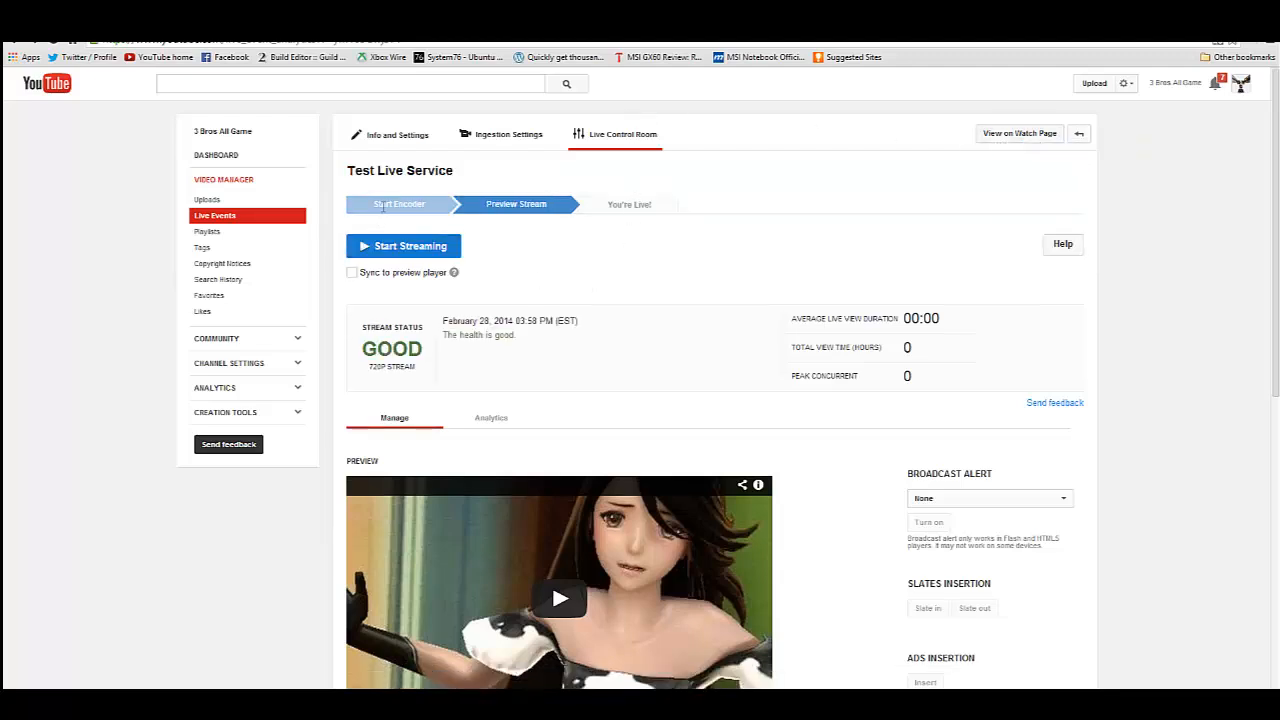